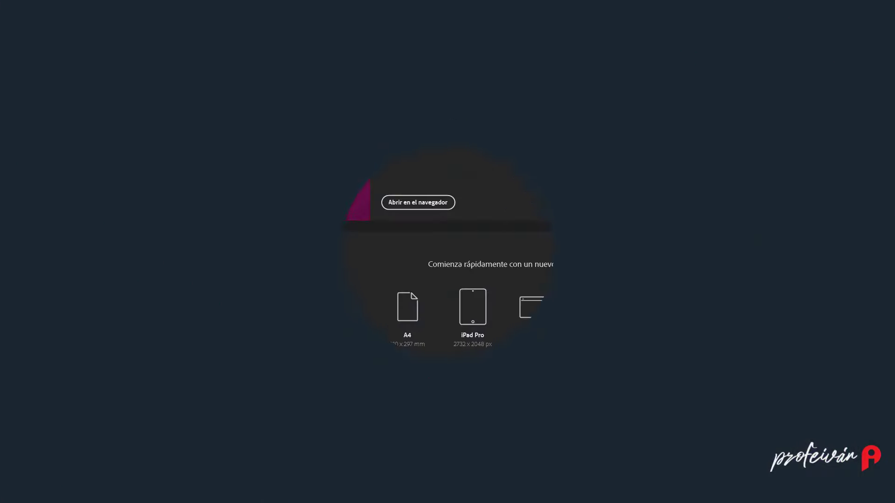
Step: Start a new print document from the B5 preset and set its page count to 8
{"action": "left_click", "coordinate": [39, 74]}
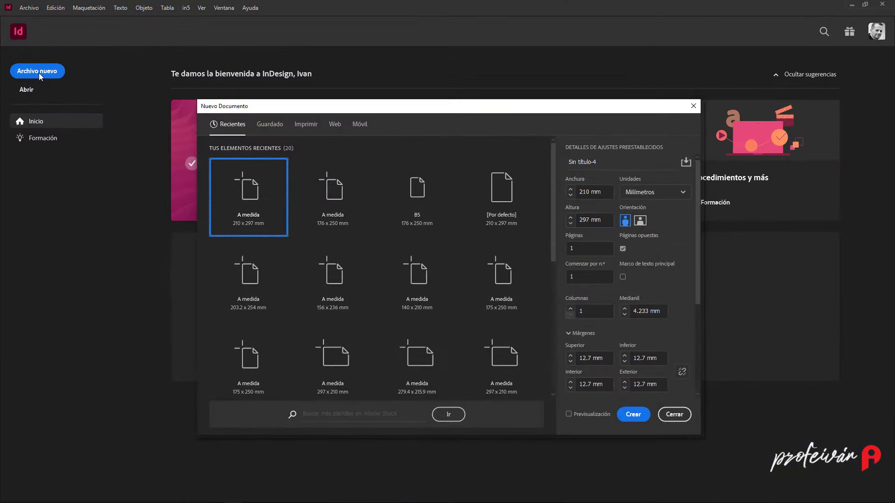
{"action": "left_click", "coordinate": [307, 126]}
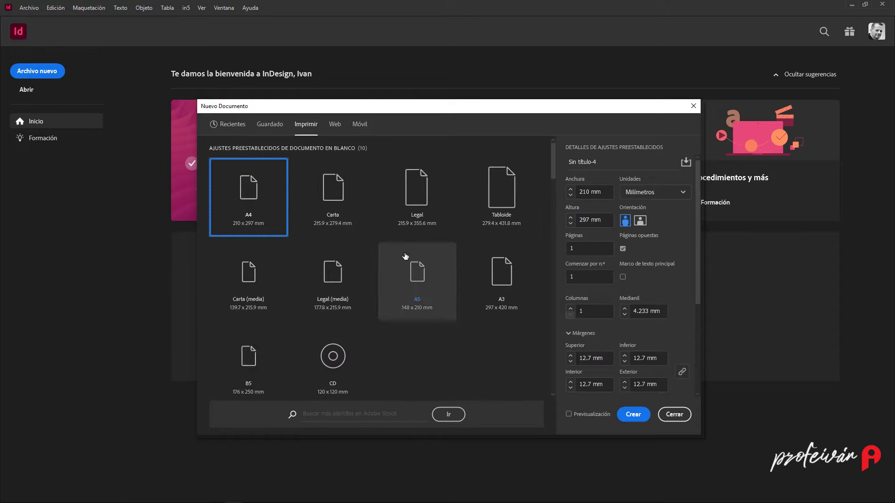
{"action": "left_click", "coordinate": [231, 355]}
{"action": "double_click", "coordinate": [587, 244]}
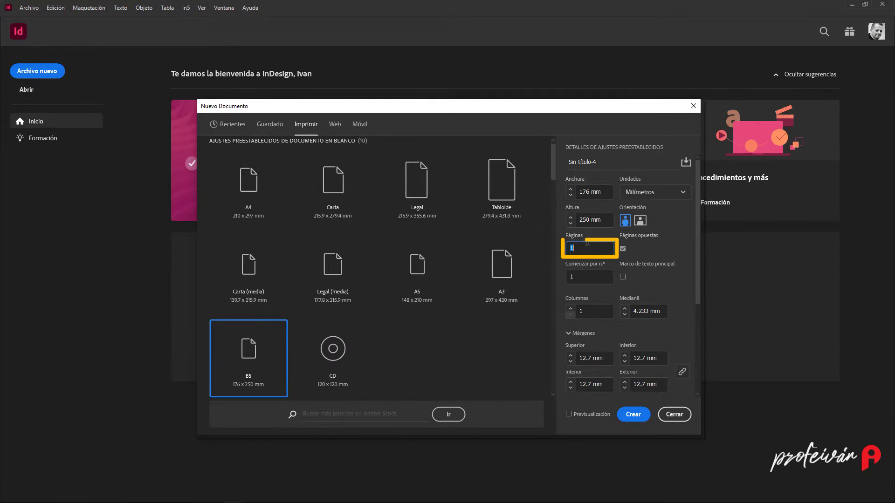
{"action": "type", "text": "8"}
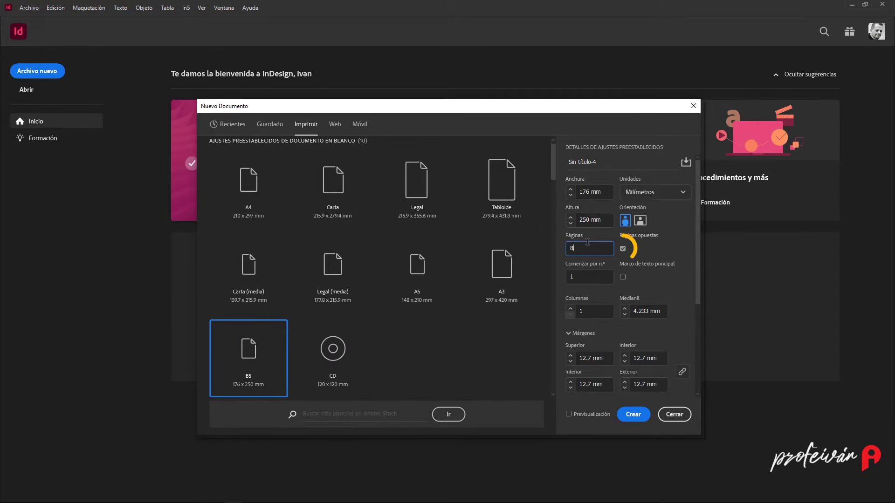
Step: Unlink the margins, set them to 40 mm top, 15 mm bottom, 16 mm inside and 18 mm outside, and create the document
{"action": "left_click_drag", "start_coordinate": [698, 279], "coordinate": [709, 305]}
{"action": "scroll", "coordinate": [709, 304], "scroll_direction": "down", "scroll_amount": 2}
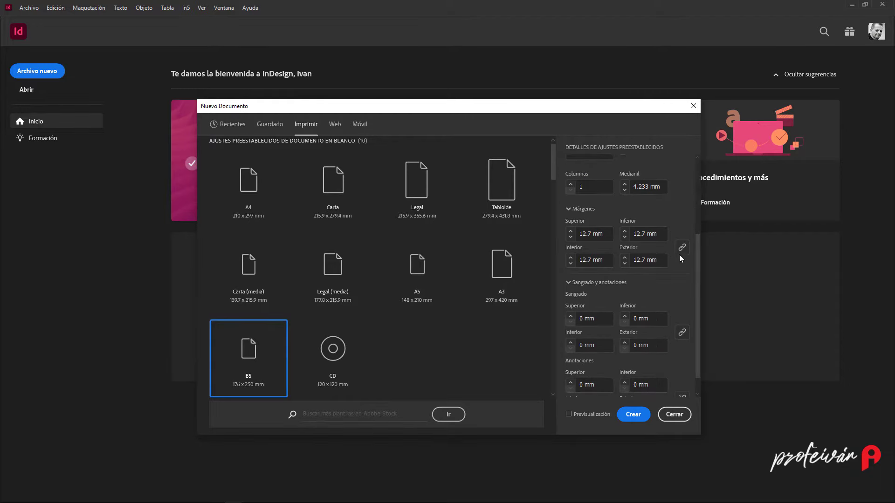
{"action": "left_click", "coordinate": [682, 247]}
{"action": "triple_click", "coordinate": [591, 233]}
{"action": "type", "text": "40"}
{"action": "key", "text": "Tab"}
{"action": "type", "text": "15"}
{"action": "key", "text": "Tab"}
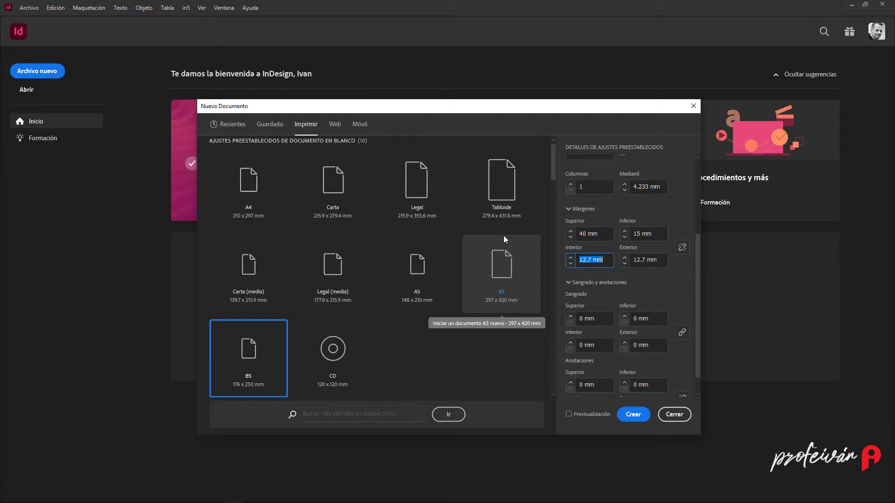
{"action": "type", "text": "16"}
{"action": "key", "text": "Tab"}
{"action": "type", "text": "18"}
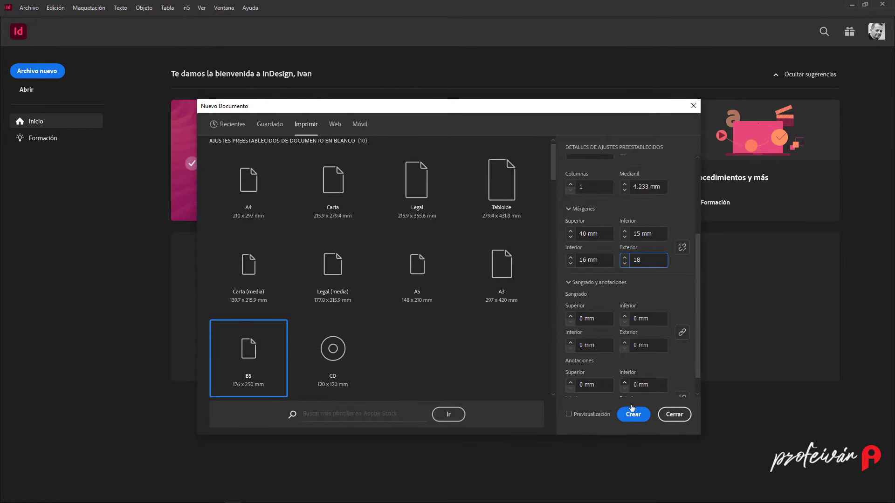
{"action": "left_click", "coordinate": [632, 414]}
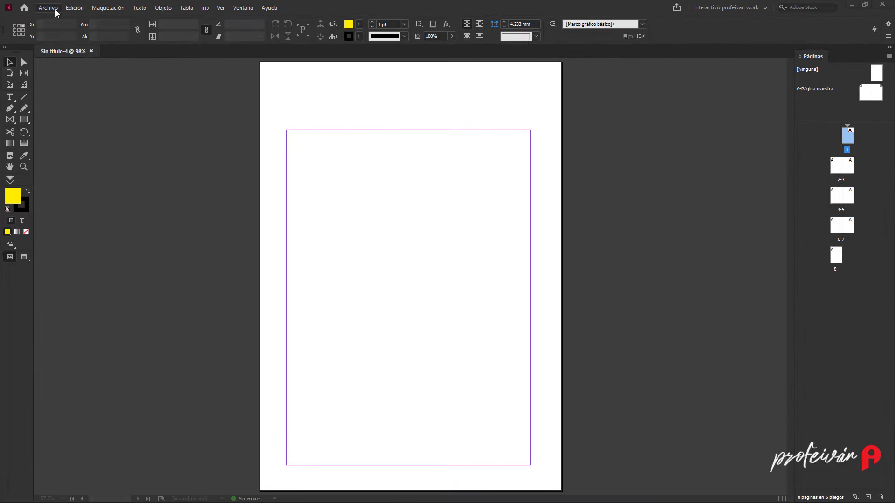
Step: Place "Leonardo da Vinci.docx" from the upper-left margin corner of page 1, autoflowing the text through the following pages
{"action": "left_click", "coordinate": [56, 9]}
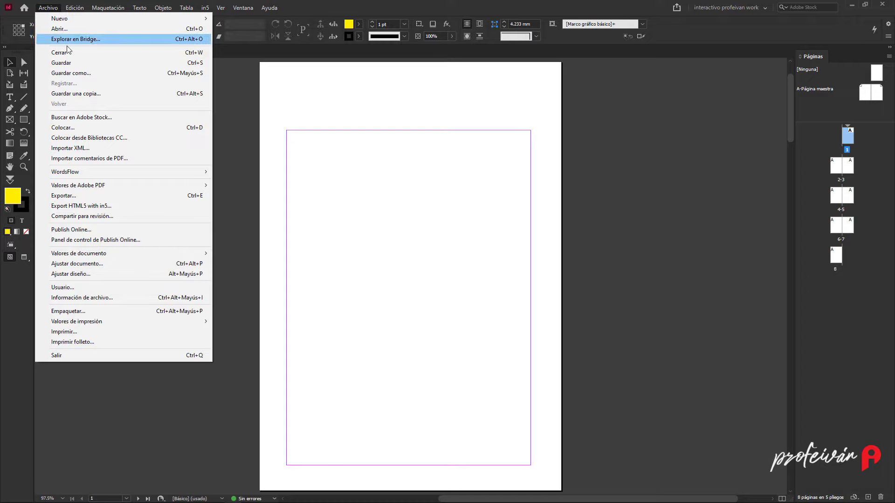
{"action": "left_click", "coordinate": [77, 128]}
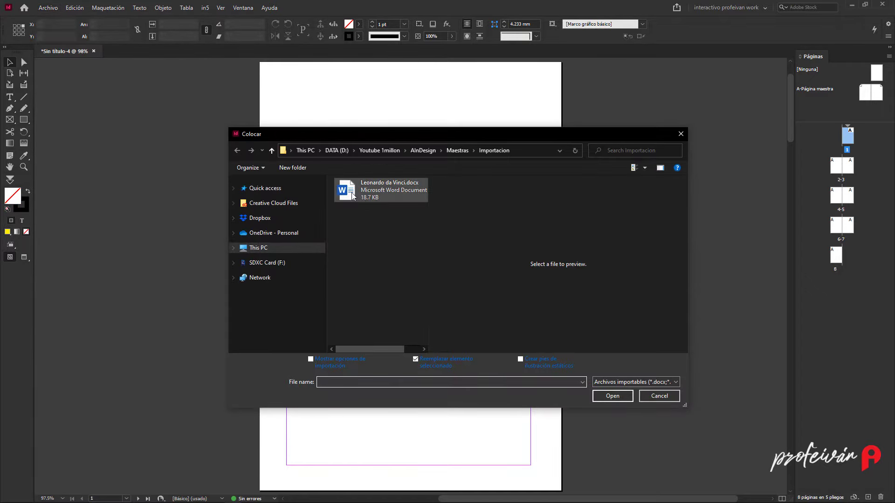
{"action": "left_click", "coordinate": [352, 196]}
{"action": "left_click", "coordinate": [612, 396]}
{"action": "left_click", "coordinate": [286, 132], "text": "shift"}
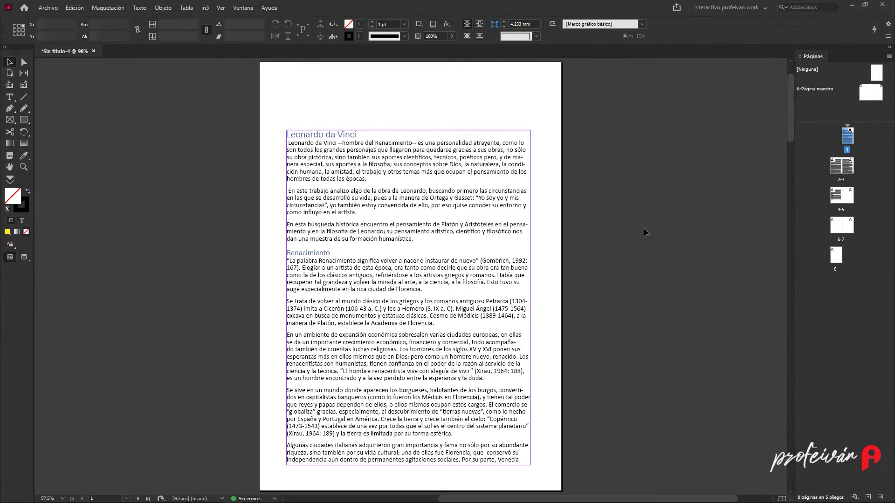
Step: On the A master's left page, draw an orange rectangle without stroke, about 48 by 8 mm, crossing the outer edge above the text margin
{"action": "double_click", "coordinate": [813, 89]}
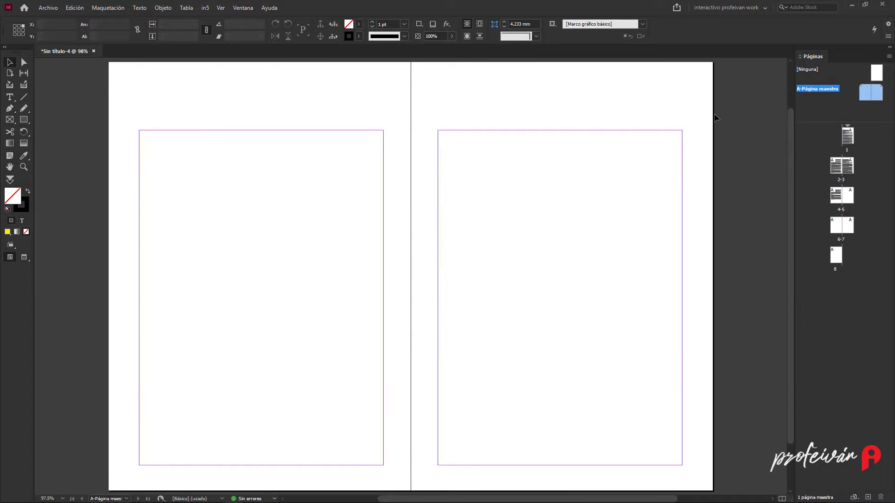
{"action": "left_click", "coordinate": [23, 119]}
{"action": "left_click_drag", "start_coordinate": [97, 90], "coordinate": [179, 103]}
{"action": "left_click", "coordinate": [11, 65]}
{"action": "left_click", "coordinate": [359, 24]}
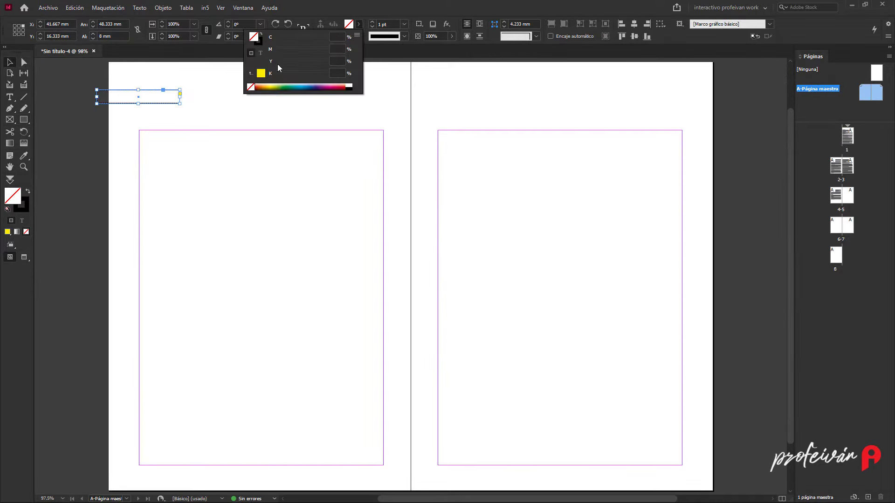
{"action": "left_click", "coordinate": [266, 86]}
{"action": "left_click", "coordinate": [358, 36]}
{"action": "left_click", "coordinate": [280, 62]}
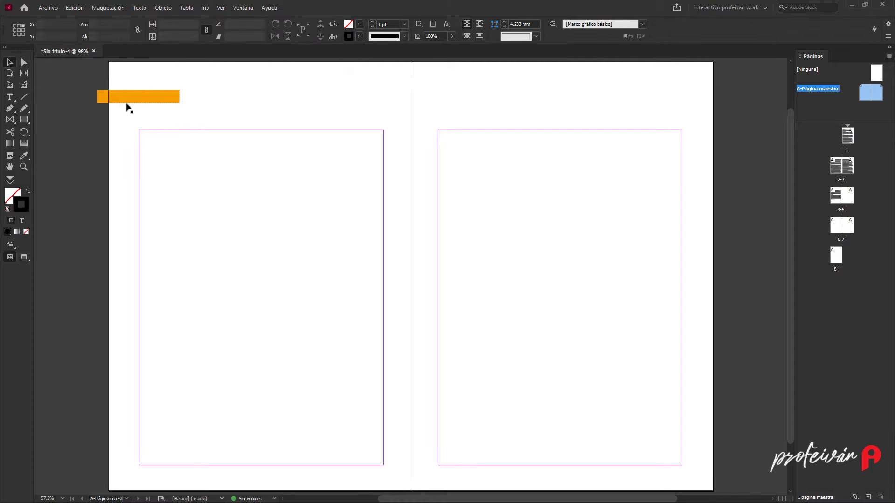
Step: Copy the orange bar to the outer edge of the right master page and check it on the document spreads
{"action": "mouse_move", "coordinate": [128, 99]}
{"action": "left_mouse_down"}
{"action": "mouse_move", "coordinate": [219, 93]}
{"action": "mouse_move", "coordinate": [634, 112]}
{"action": "left_mouse_up"}
{"action": "left_click", "coordinate": [629, 125]}
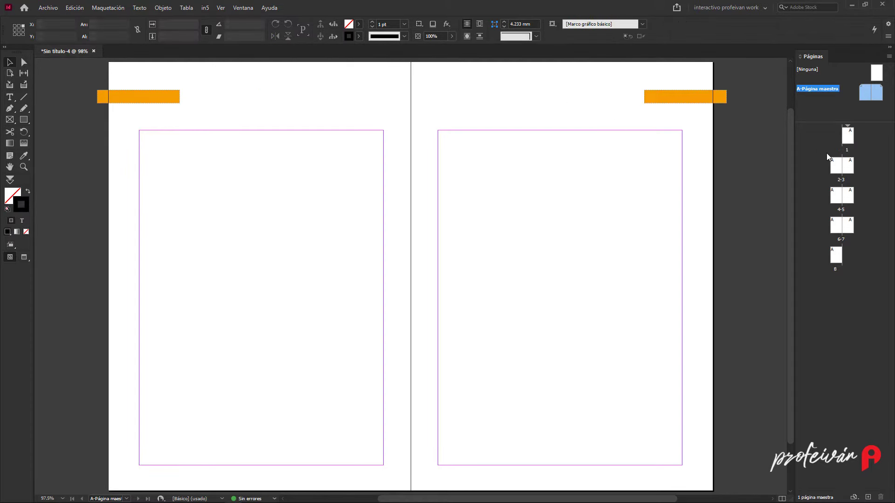
{"action": "left_click", "coordinate": [846, 136]}
{"action": "double_click", "coordinate": [836, 164]}
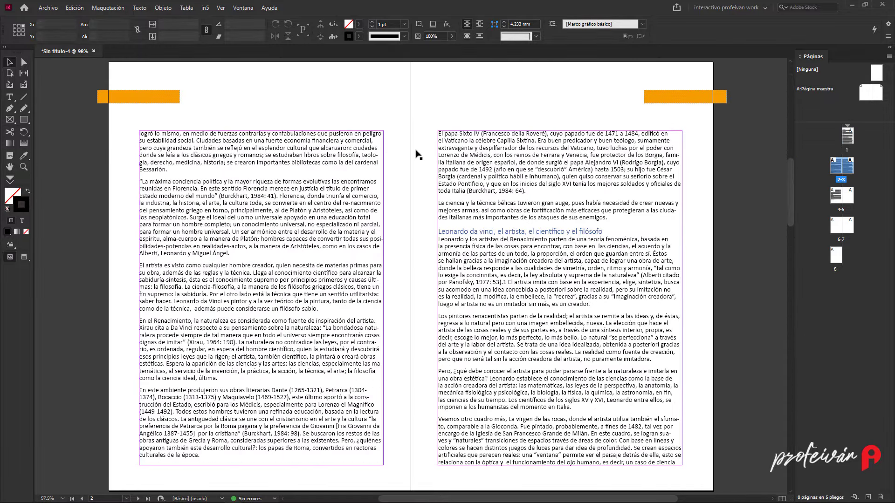
{"action": "key", "text": "Page_Down"}
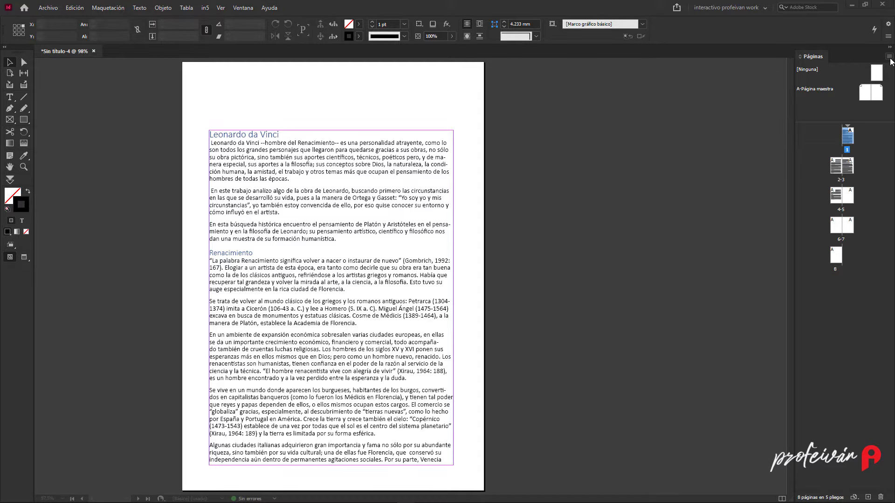
Step: Turn off the thumbnails for document pages in the page display options
{"action": "left_click", "coordinate": [888, 56]}
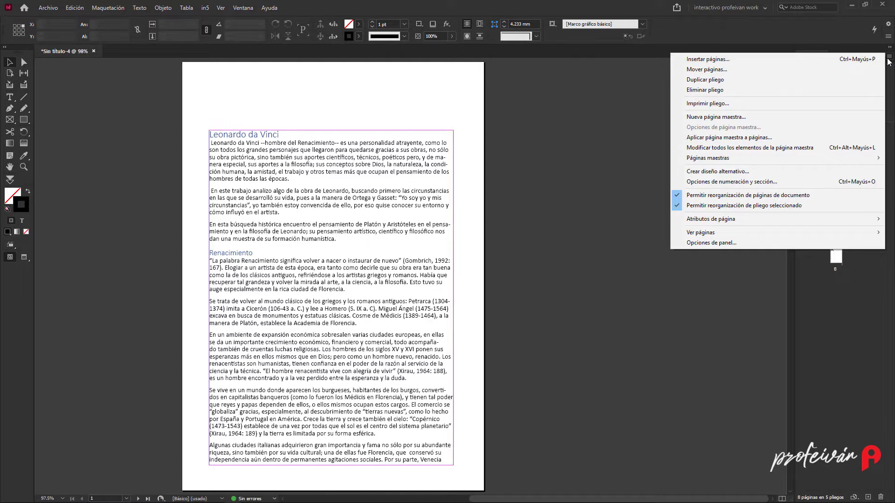
{"action": "left_click", "coordinate": [738, 241]}
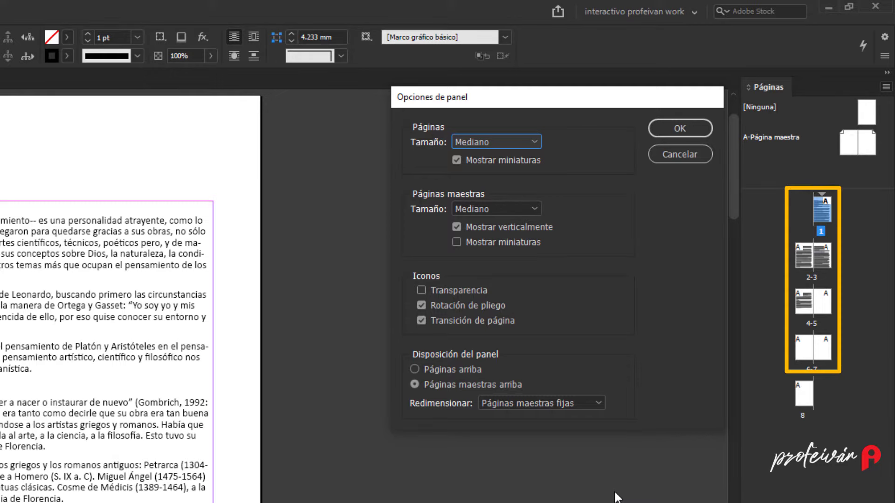
{"action": "left_click", "coordinate": [469, 162]}
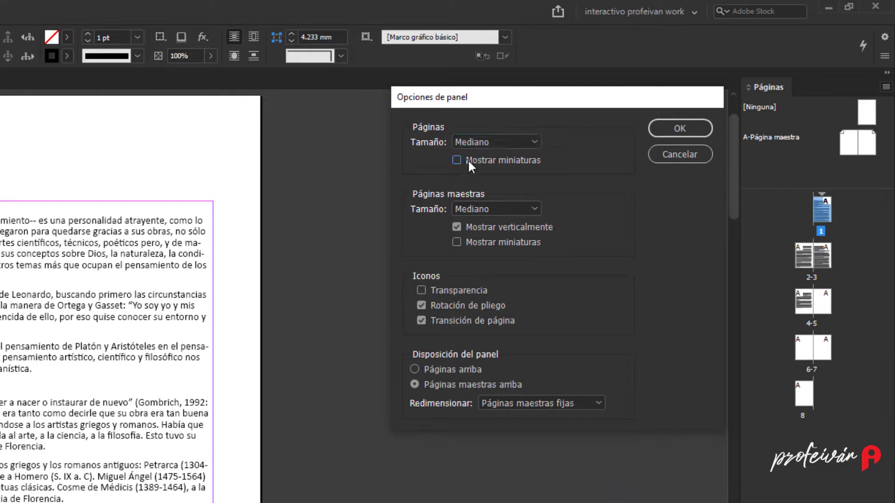
{"action": "left_click", "coordinate": [668, 129]}
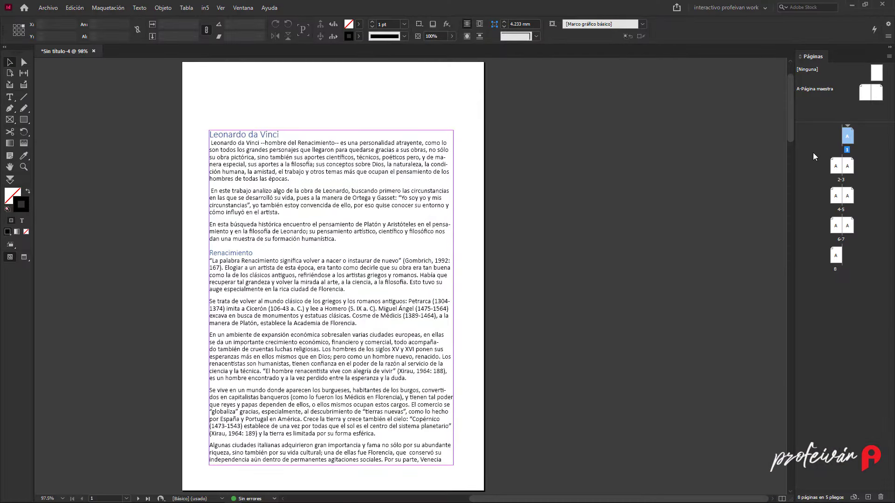
Step: Set the icon size of the document pages to Grande in the page display options
{"action": "right_click", "coordinate": [813, 153]}
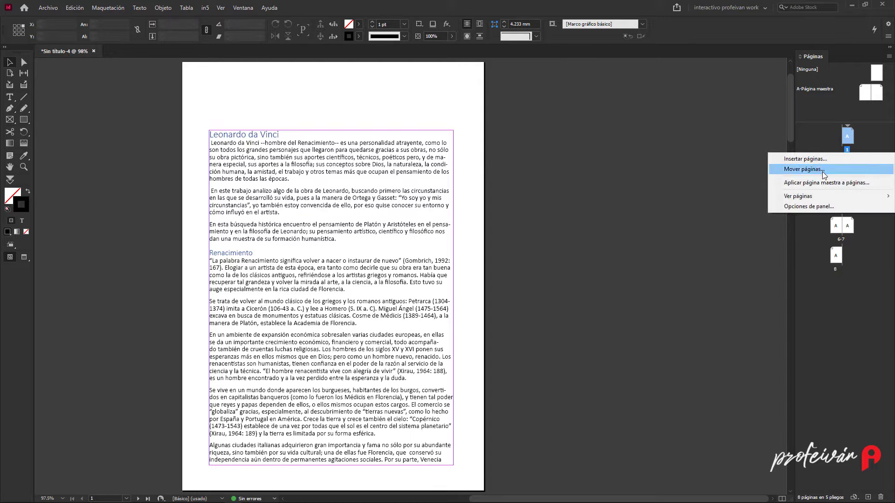
{"action": "left_click", "coordinate": [820, 207]}
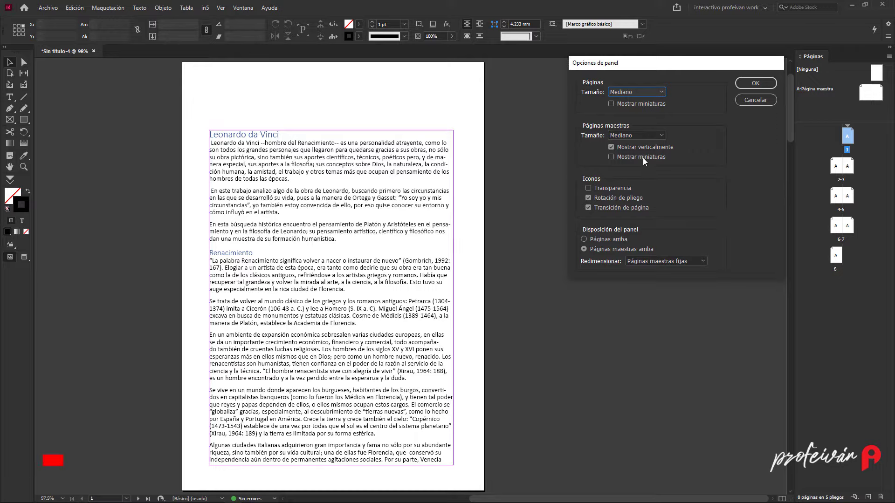
{"action": "left_click", "coordinate": [650, 92]}
{"action": "left_click", "coordinate": [640, 133]}
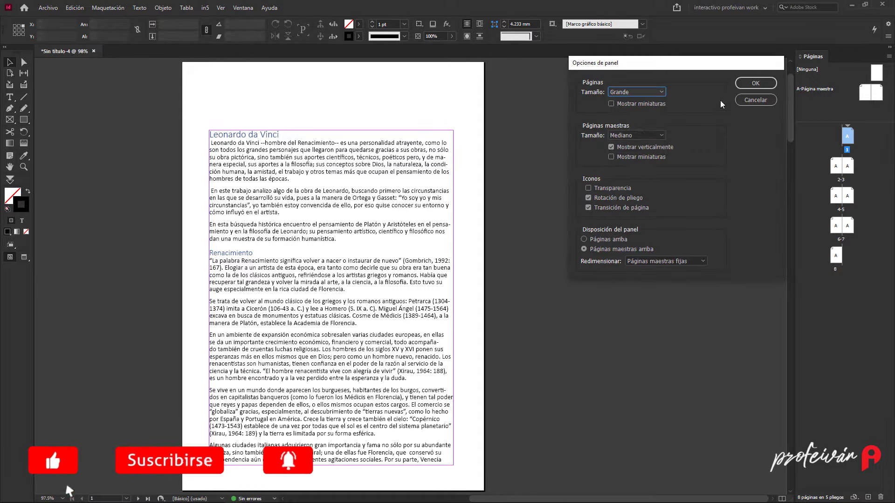
{"action": "left_click", "coordinate": [737, 87]}
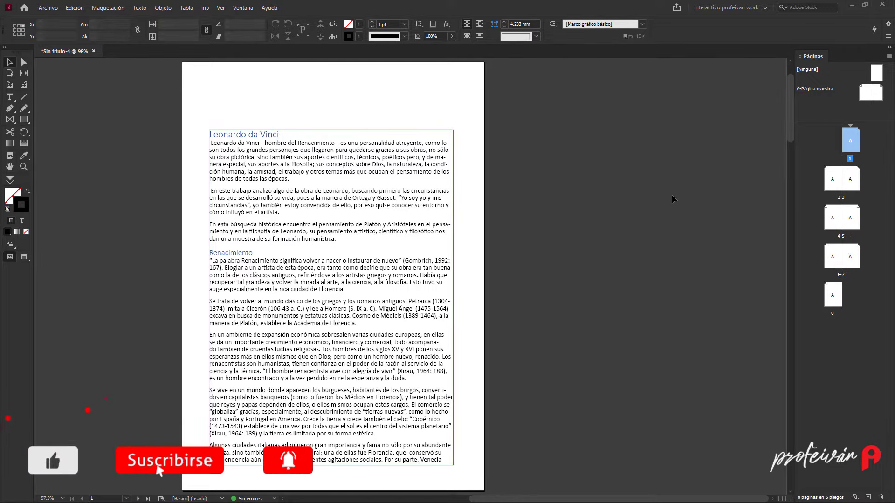
Step: Arrange the document page icons horizontally
{"action": "right_click", "coordinate": [810, 186]}
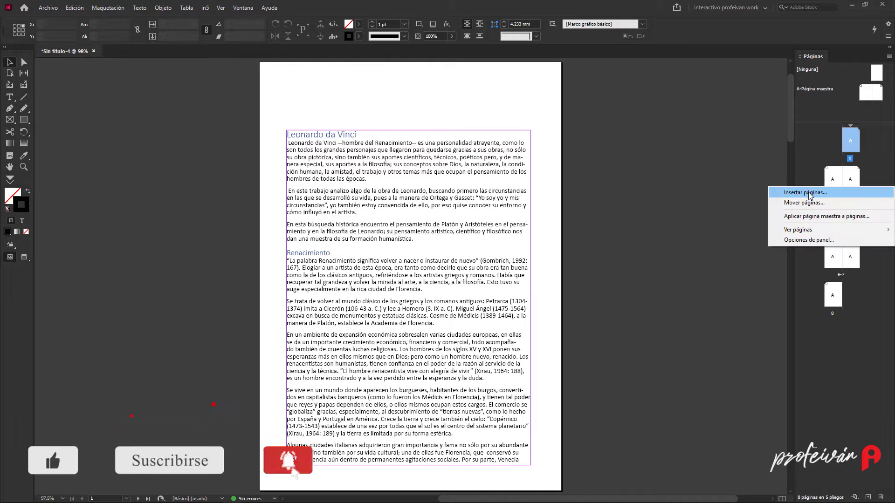
{"action": "mouse_move", "coordinate": [811, 233]}
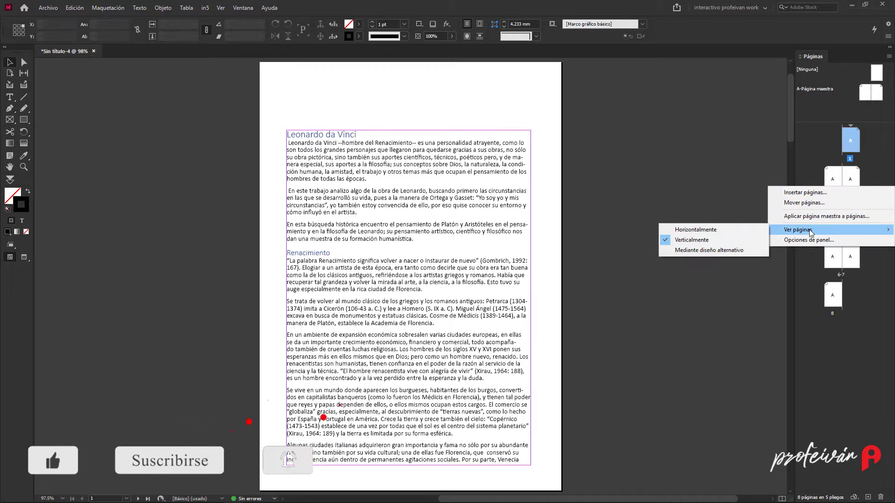
{"action": "left_click", "coordinate": [719, 232]}
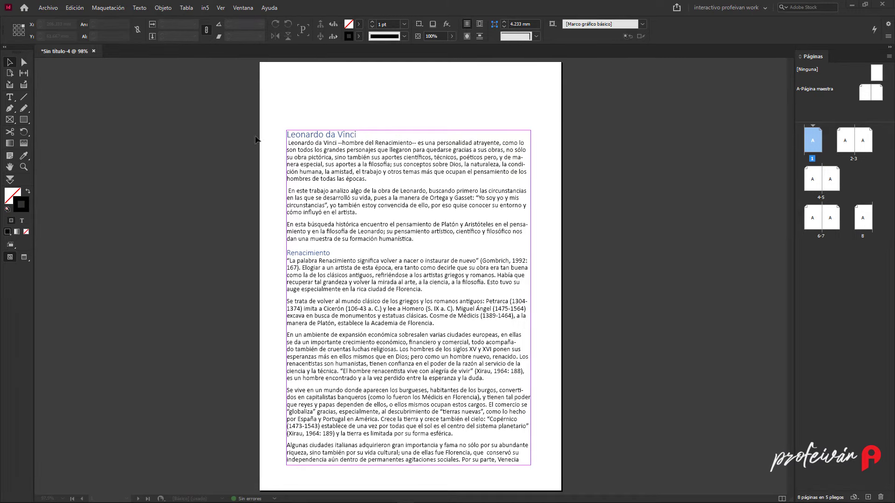
Step: Go to the A master spread by entering A as the target page in the Go to Page command
{"action": "left_click", "coordinate": [109, 9]}
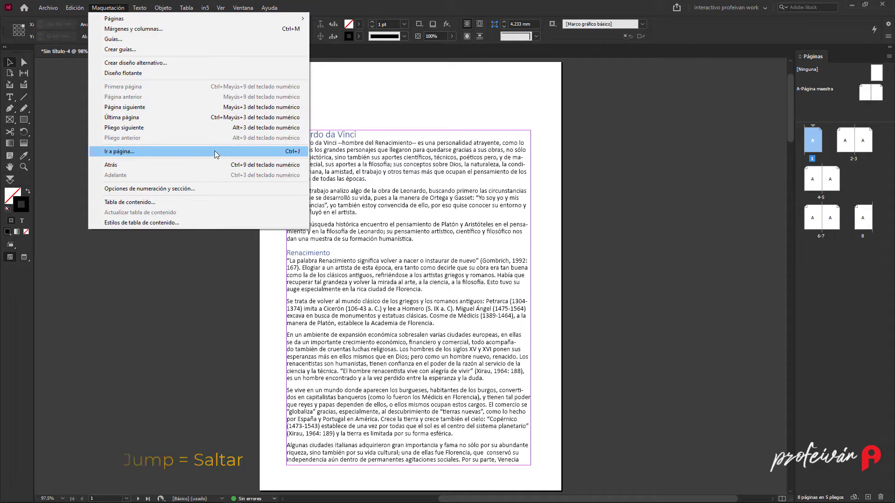
{"action": "left_click", "coordinate": [261, 151]}
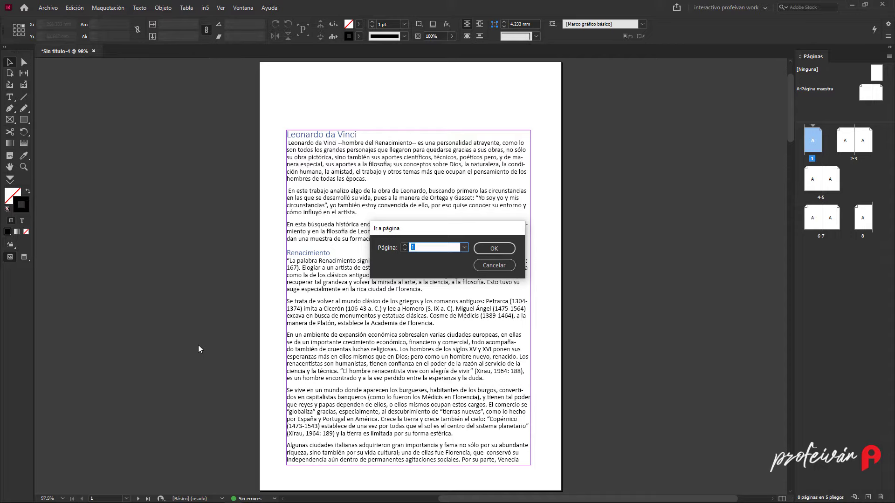
{"action": "type", "text": "A"}
{"action": "left_click", "coordinate": [508, 248]}
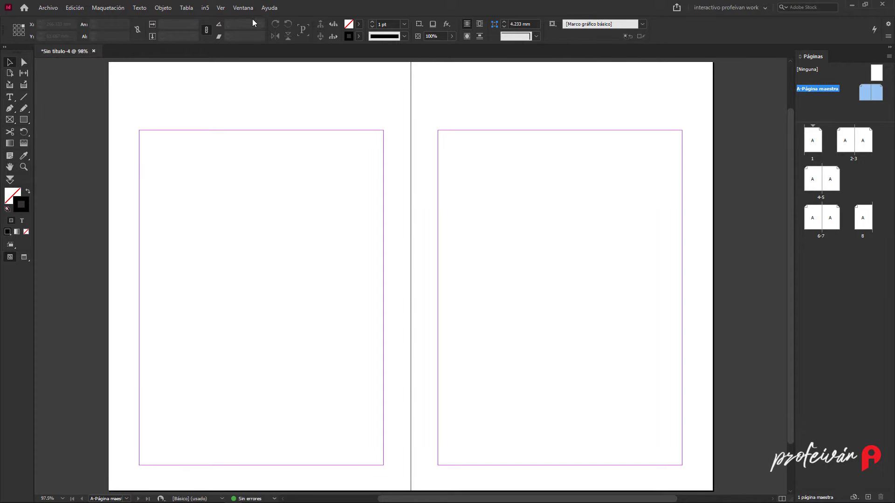
Step: Show the document's layers and create a new layer named "Elementos maestros"
{"action": "left_click", "coordinate": [243, 8]}
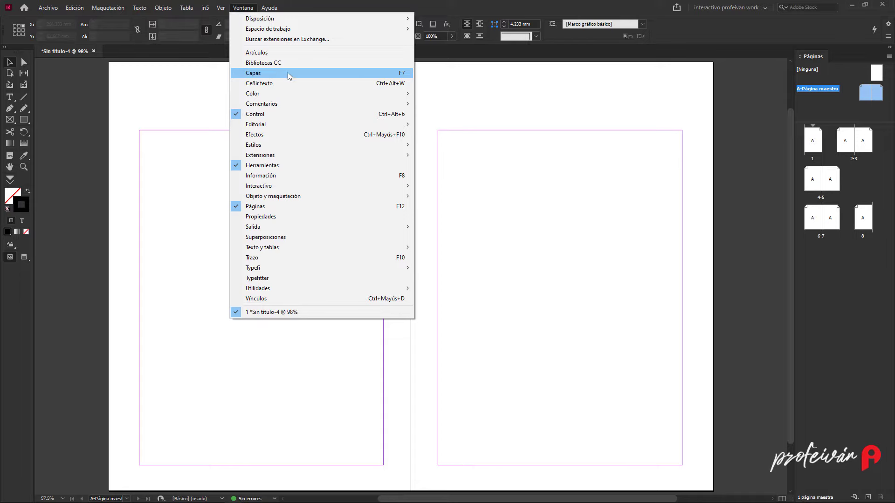
{"action": "left_click", "coordinate": [338, 74]}
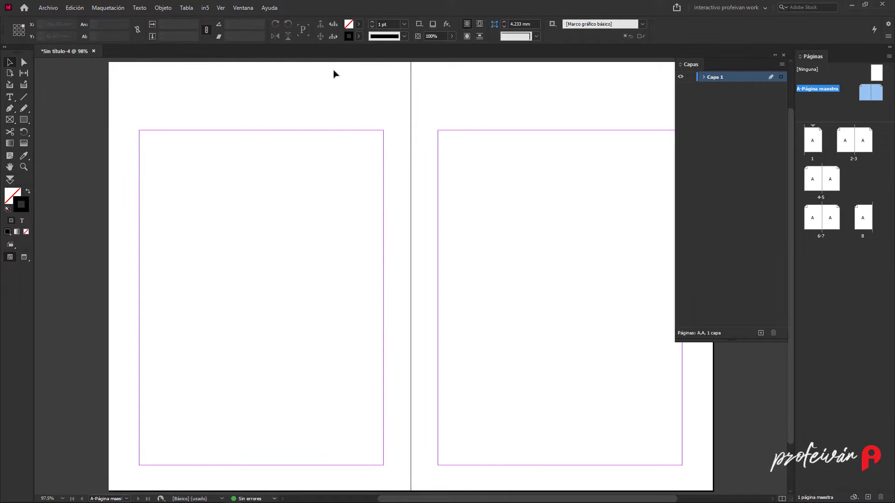
{"action": "key", "text": "alt"}
{"action": "left_click", "coordinate": [761, 335], "text": "alt"}
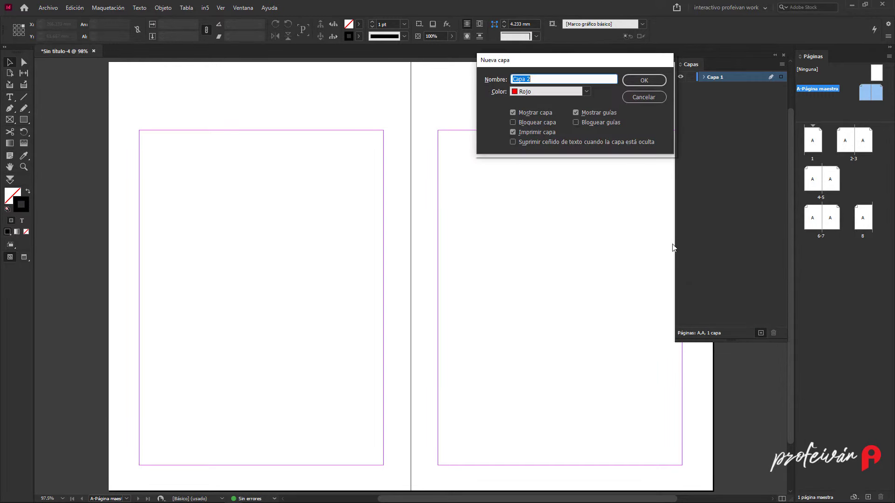
{"action": "type", "text": "Elementos maestros"}
{"action": "left_click", "coordinate": [644, 82]}
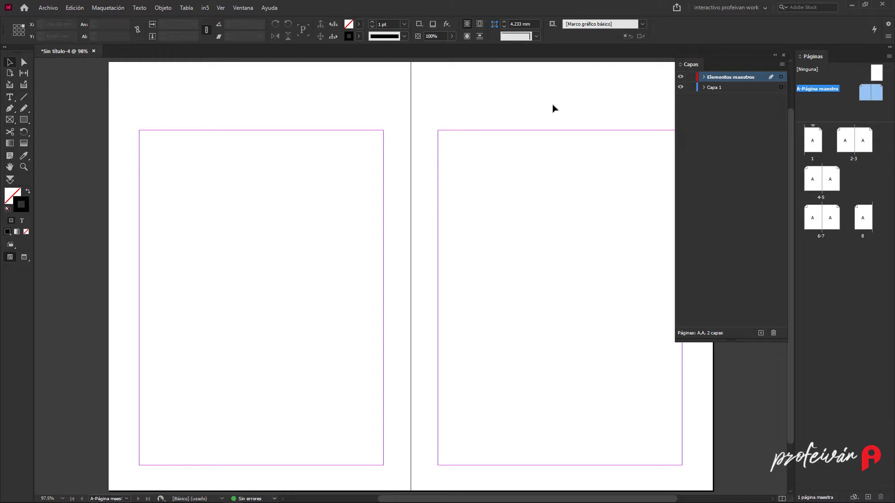
Step: Create a text frame above the left master page's top margin, spanning the column width, containing "Leonardo da Vinci"
{"action": "left_click", "coordinate": [10, 101]}
{"action": "left_click_drag", "start_coordinate": [137, 92], "coordinate": [381, 103]}
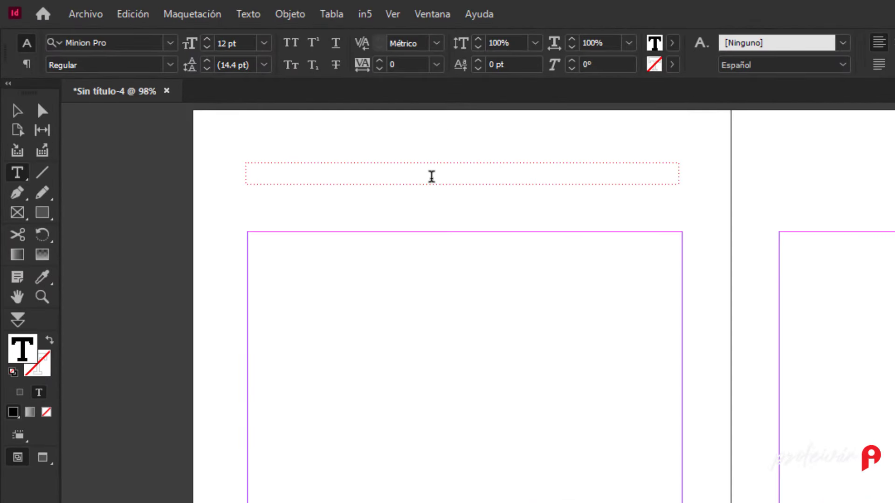
{"action": "type", "text": "Leonardo da Vinci"}
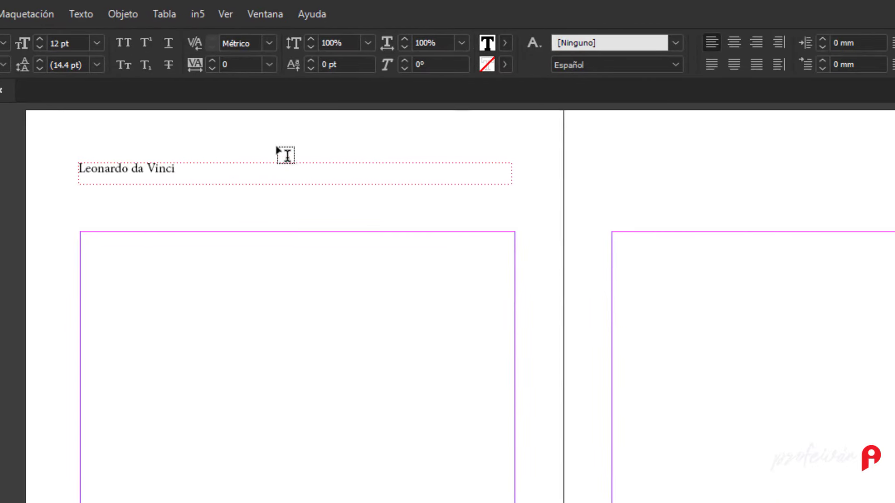
Step: Add a small text frame beside the left master page's header, containing a right-aligned current page number marker
{"action": "left_click", "coordinate": [770, 66]}
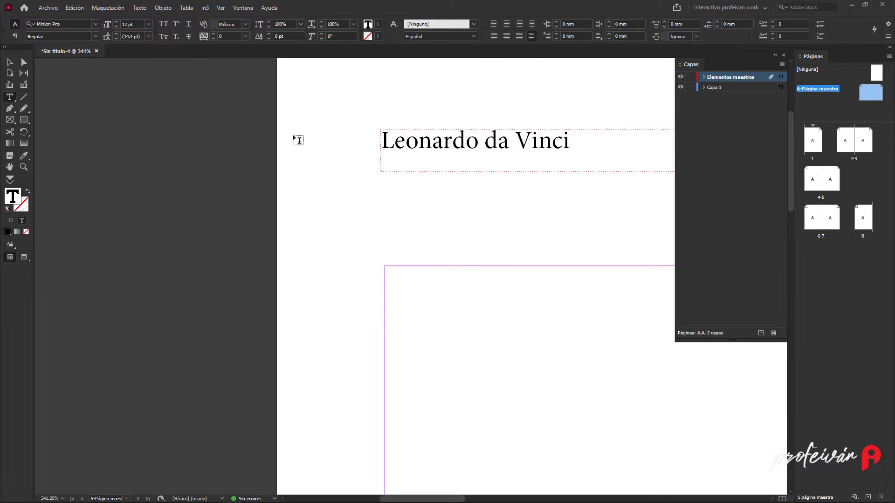
{"action": "left_click_drag", "start_coordinate": [293, 129], "coordinate": [376, 172]}
{"action": "right_click", "coordinate": [344, 150]}
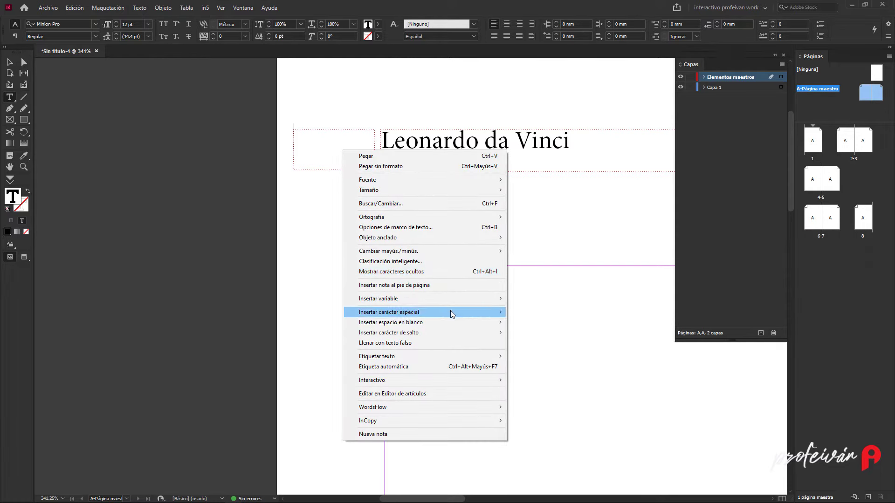
{"action": "mouse_move", "coordinate": [450, 314]}
{"action": "mouse_move", "coordinate": [531, 311]}
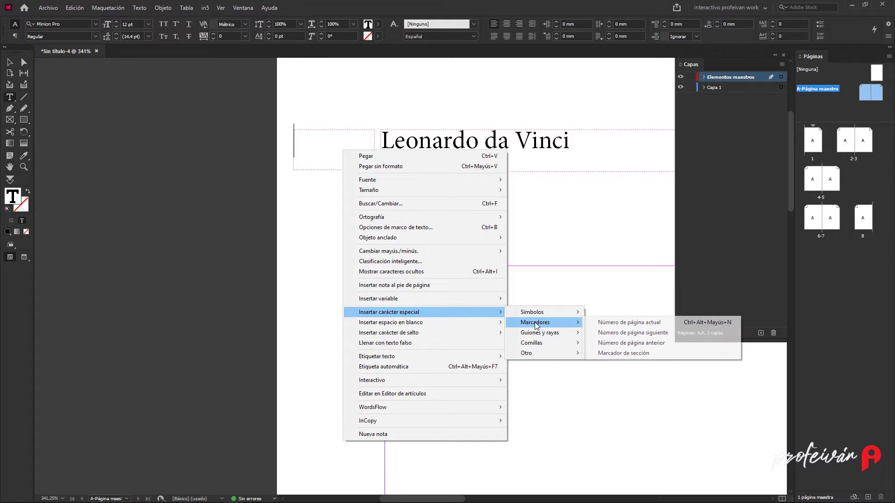
{"action": "left_click", "coordinate": [675, 321]}
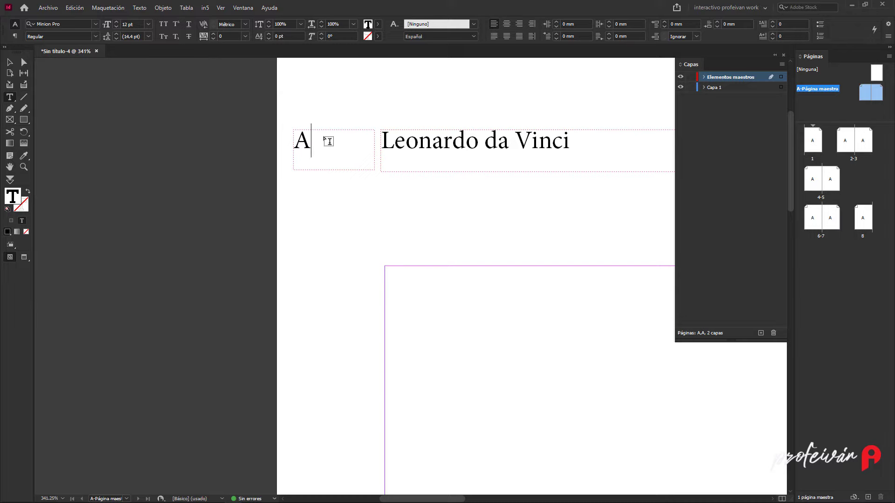
{"action": "left_click", "coordinate": [520, 25]}
{"action": "key", "text": "Escape"}
Step: Fit the master spread in the window and go to document page 2
{"action": "left_click", "coordinate": [221, 7]}
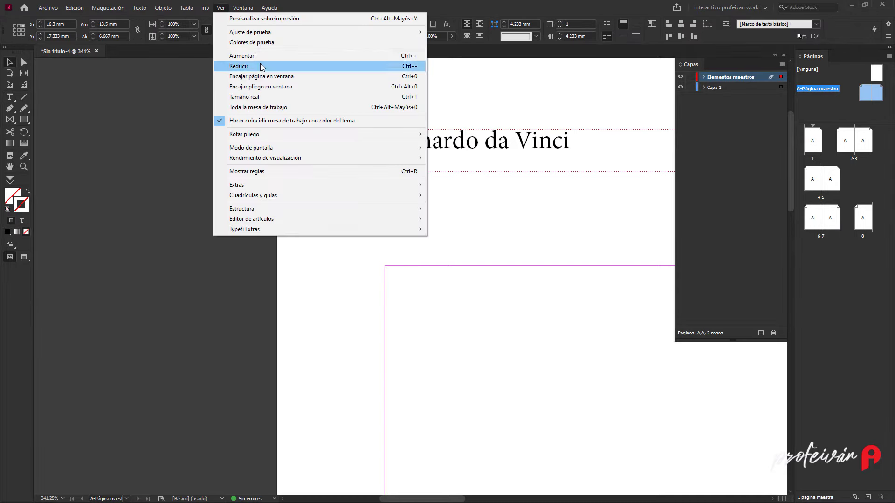
{"action": "left_click", "coordinate": [298, 83]}
{"action": "left_click", "coordinate": [298, 82]}
{"action": "left_click", "coordinate": [120, 8]}
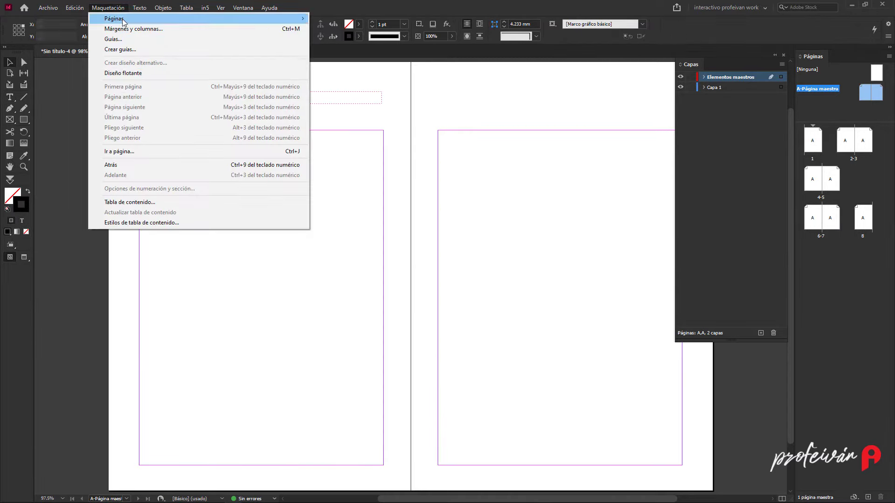
{"action": "left_click", "coordinate": [164, 149]}
{"action": "type", "text": "2"}
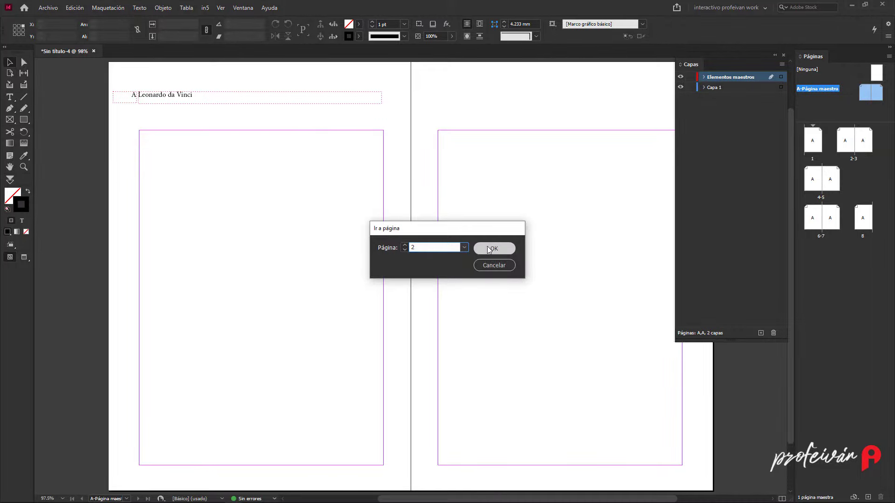
{"action": "left_click", "coordinate": [484, 247]}
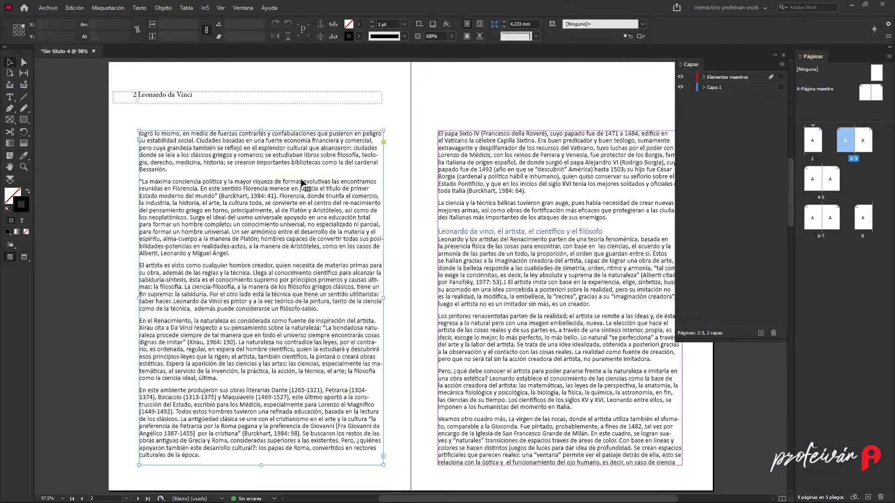
Step: Delete the body text frame on page 2 and place the Leonardo portrait image to cover the whole page
{"action": "left_click", "coordinate": [301, 183]}
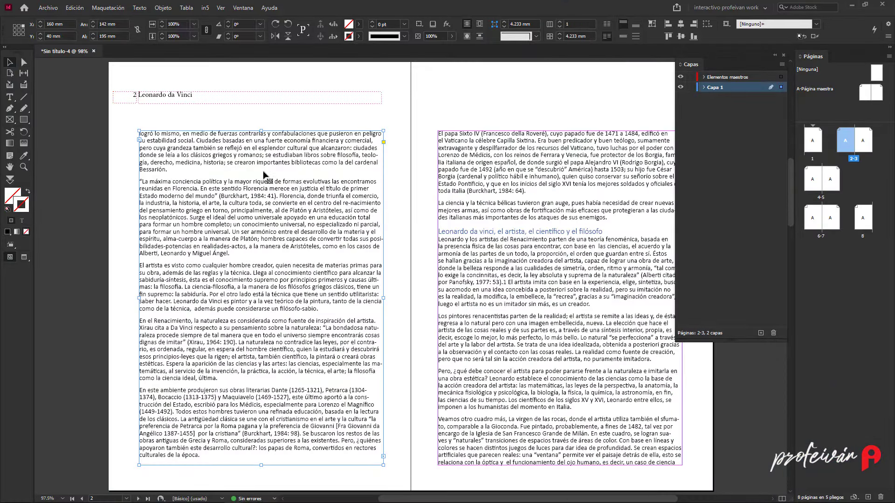
{"action": "key", "text": "Delete"}
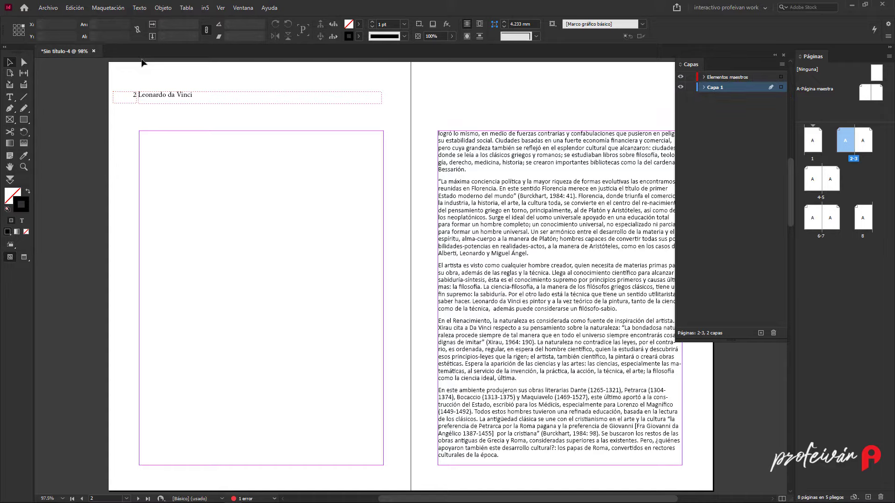
{"action": "left_click", "coordinate": [48, 8]}
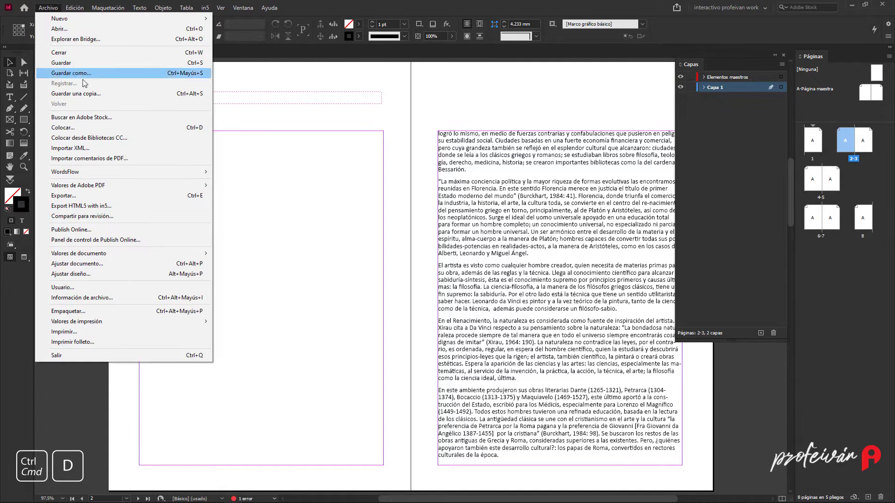
{"action": "left_click", "coordinate": [99, 125]}
{"action": "double_click", "coordinate": [365, 241]}
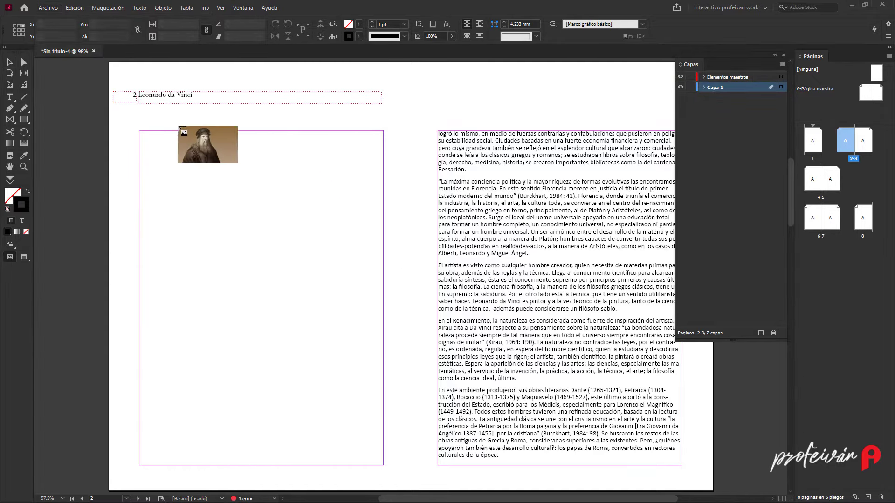
{"action": "left_click", "coordinate": [110, 63]}
{"action": "left_click_drag", "start_coordinate": [86, 74], "coordinate": [377, 255]}
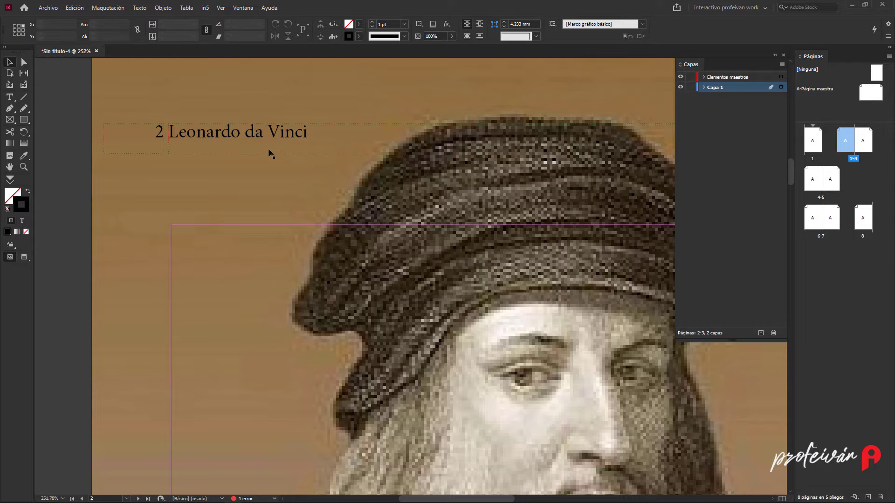
Step: Override the "Leonardo da Vinci" master header on page 2 and set its text colour to [Papel]
{"action": "key", "text": "ctrl+shift"}
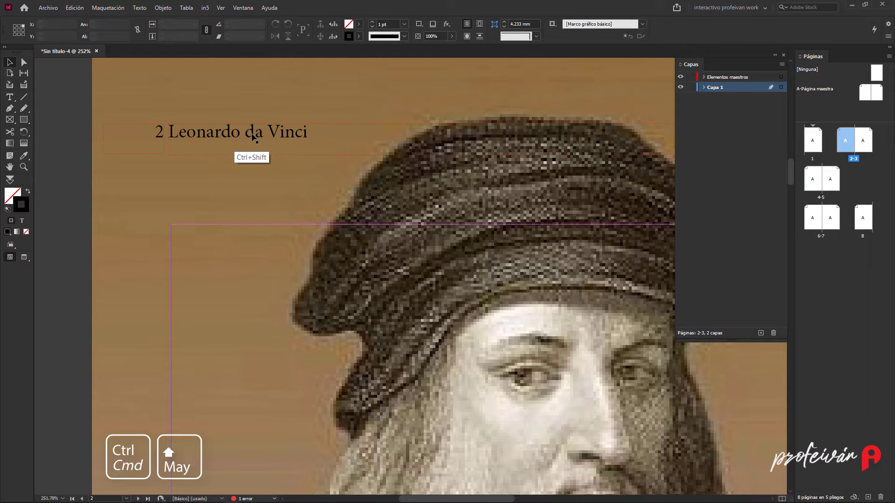
{"action": "left_click", "coordinate": [252, 137], "text": "ctrl+shift"}
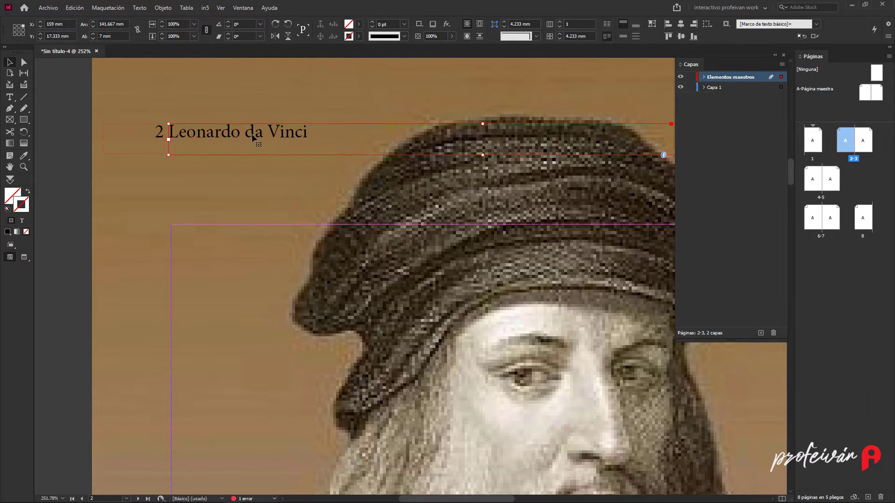
{"action": "double_click", "coordinate": [252, 137]}
{"action": "key", "text": "ctrl+a"}
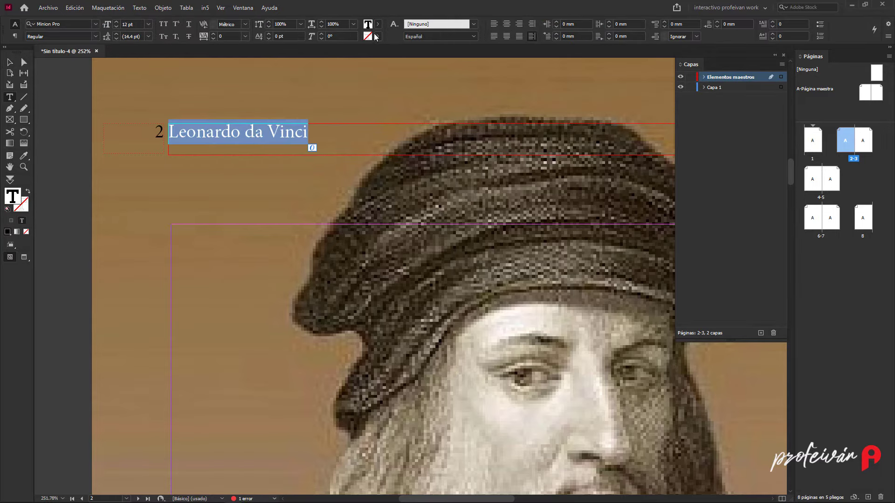
{"action": "left_click", "coordinate": [375, 26]}
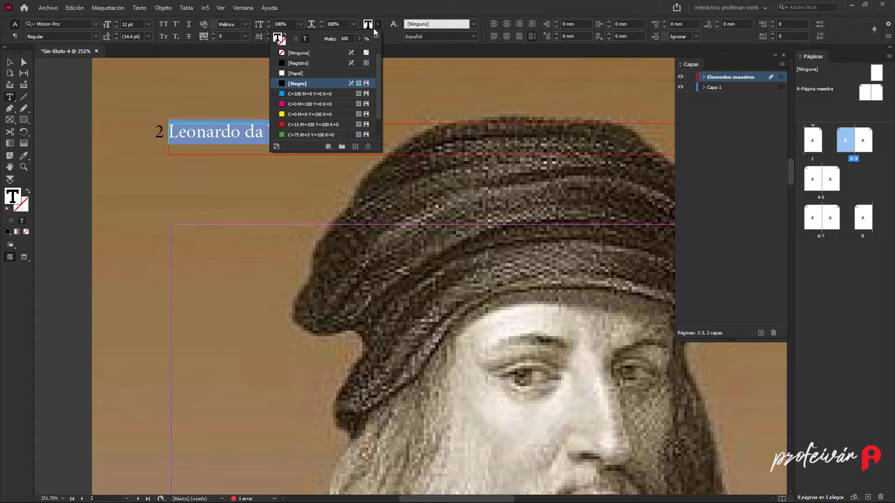
{"action": "left_click", "coordinate": [308, 74]}
{"action": "key", "text": "Escape"}
{"action": "left_click", "coordinate": [78, 96]}
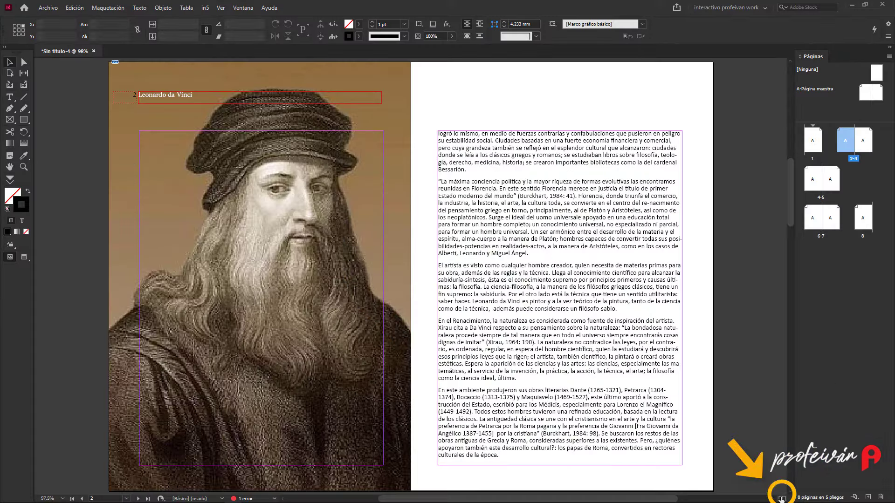
Step: Split the layout view into two panes and show the A master spread in the second one
{"action": "left_click", "coordinate": [782, 499]}
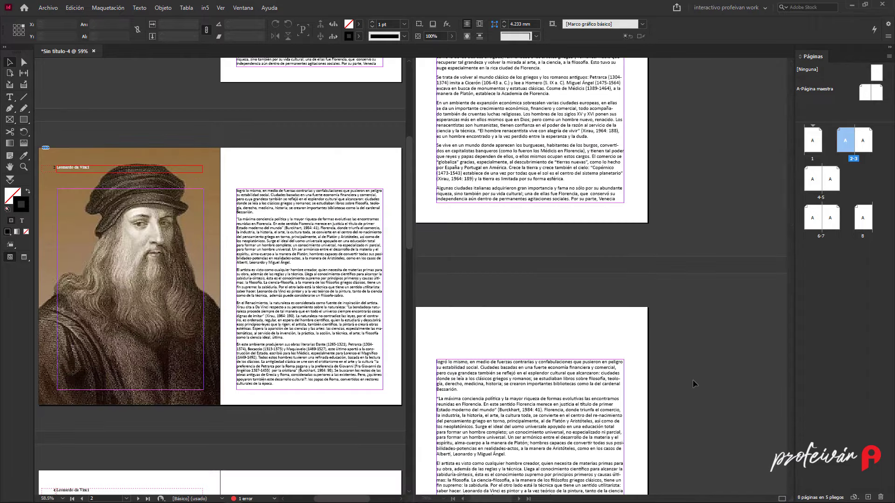
{"action": "key", "text": "ctrl+alt+5"}
{"action": "left_click", "coordinate": [650, 232]}
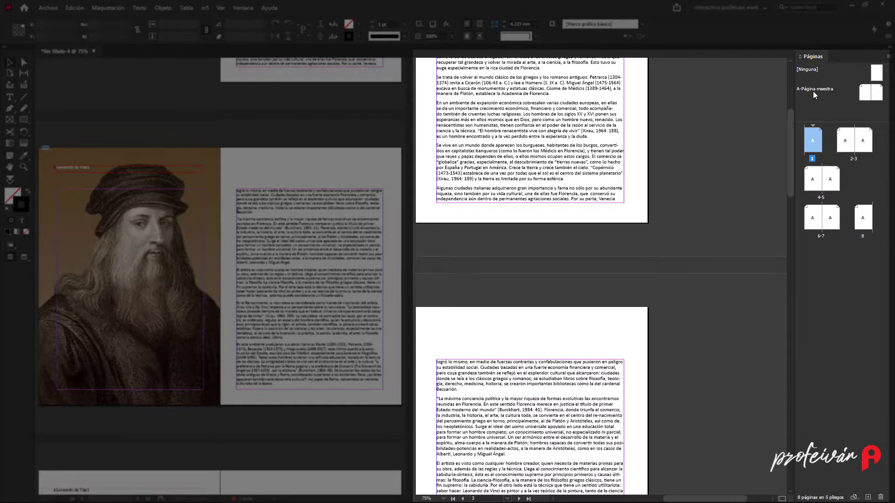
{"action": "double_click", "coordinate": [814, 89]}
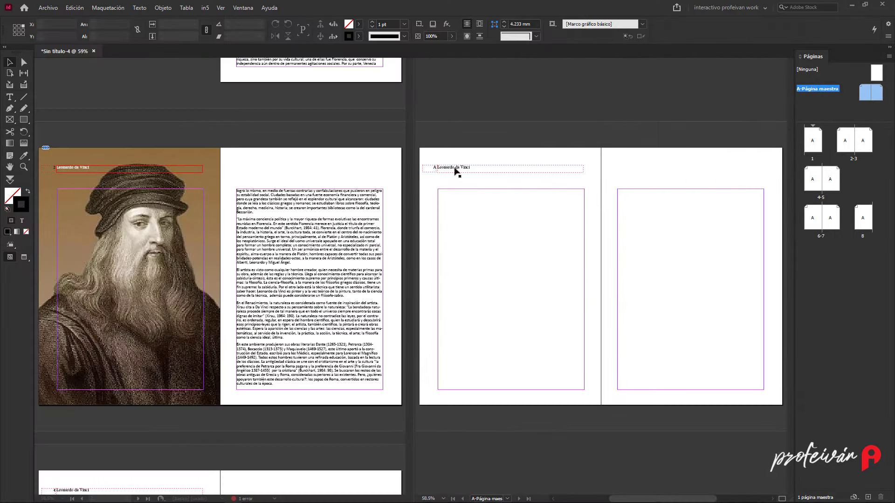
Step: Move the "Leonardo da Vinci" header frame on the left master page straight down to Y 27.333 mm
{"action": "left_click", "coordinate": [455, 169]}
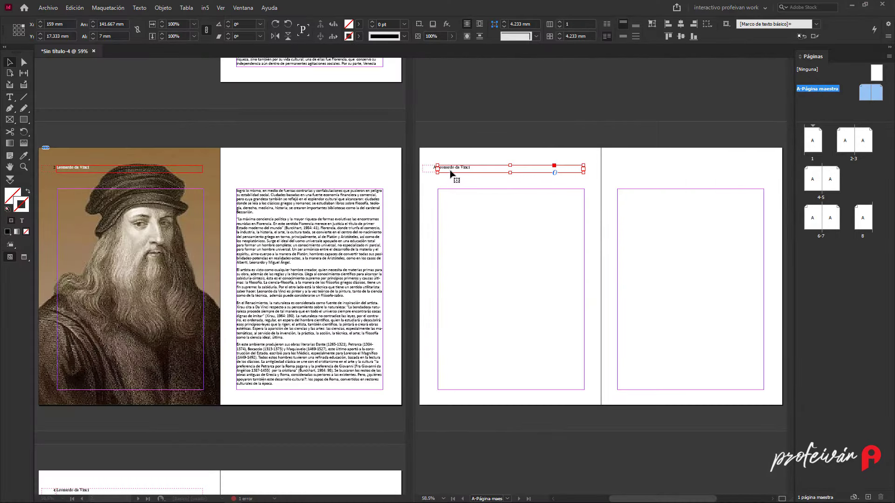
{"action": "key", "text": "shift+Down"}
{"action": "key", "text": "shift+Down"}
{"action": "key", "text": "shift+Down"}
{"action": "key", "text": "shift+Down"}
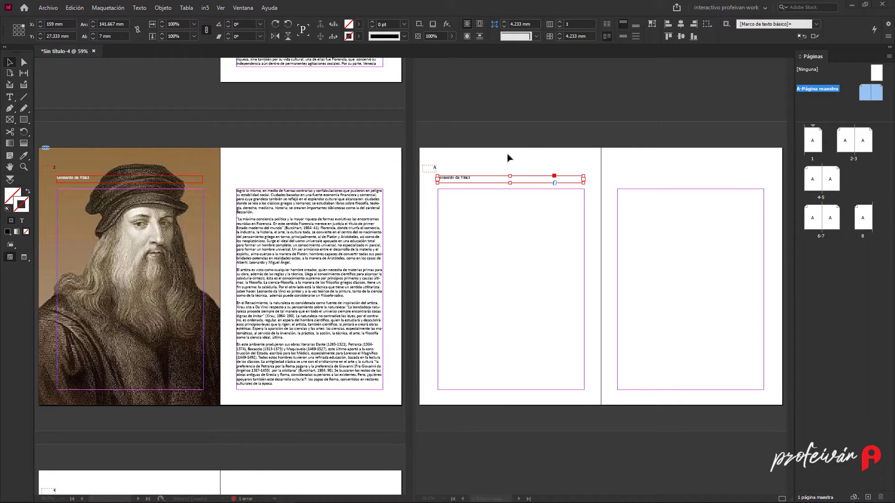
Step: Reposition and widen the page number frame to X 13.5 mm, Y 27.333 mm and 16.5 mm wide, extending past the page's outer edge
{"action": "left_click", "coordinate": [475, 136]}
{"action": "left_click_drag", "start_coordinate": [422, 148], "coordinate": [475, 219]}
{"action": "left_click", "coordinate": [569, 154]}
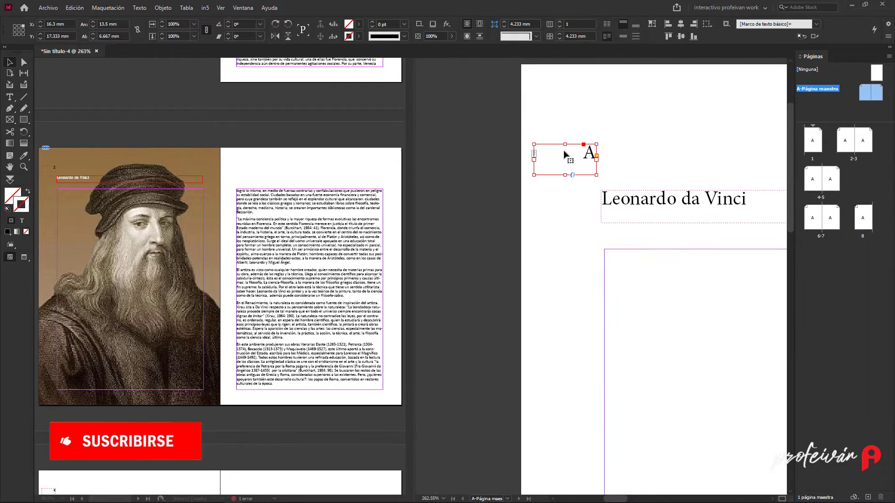
{"action": "left_click_drag", "start_coordinate": [568, 153], "coordinate": [507, 205]}
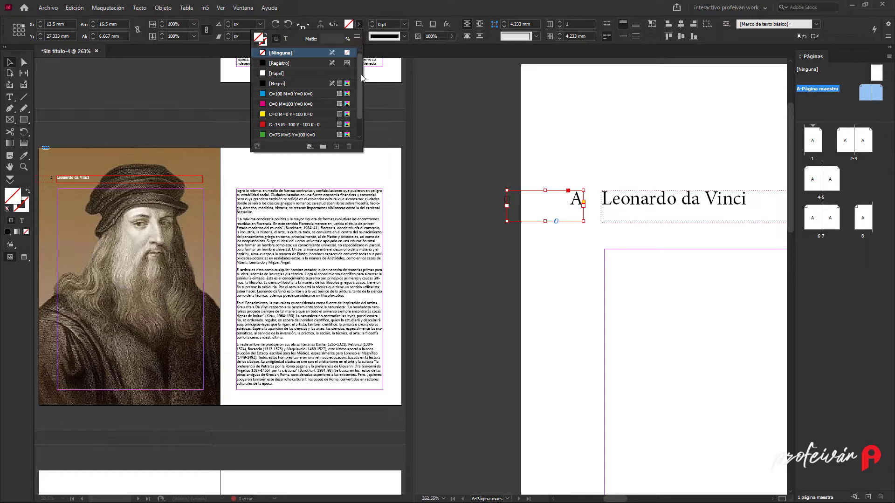
Step: Fill the page number frame with red C=15 M=100 Y=100 K=0 and colour its text [Papel]
{"action": "left_click", "coordinate": [299, 125]}
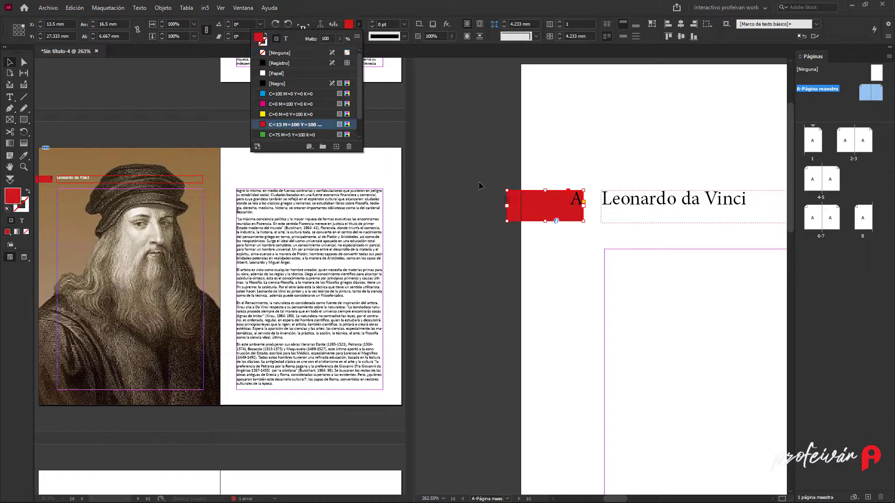
{"action": "left_click", "coordinate": [287, 39]}
{"action": "left_click", "coordinate": [276, 73]}
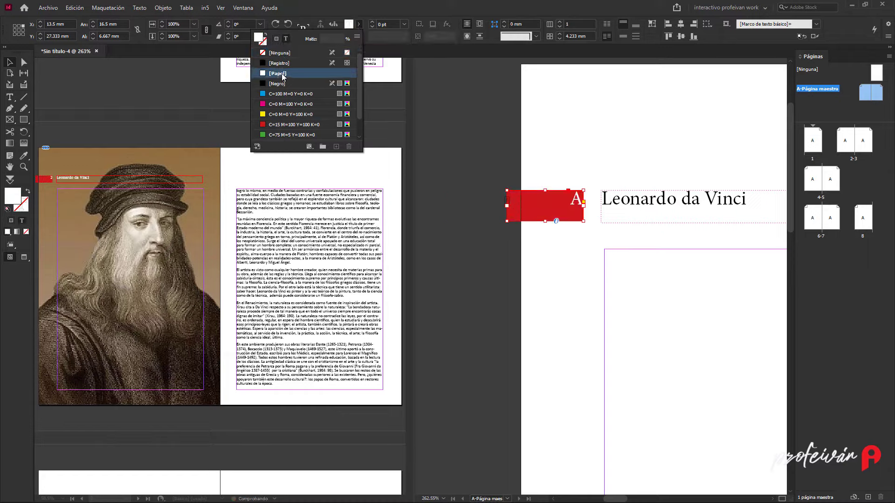
Step: Set the page number frame's vertical justification to Centro and its left and right inset spacing to 3 mm
{"action": "right_click", "coordinate": [557, 209]}
{"action": "left_click", "coordinate": [574, 252]}
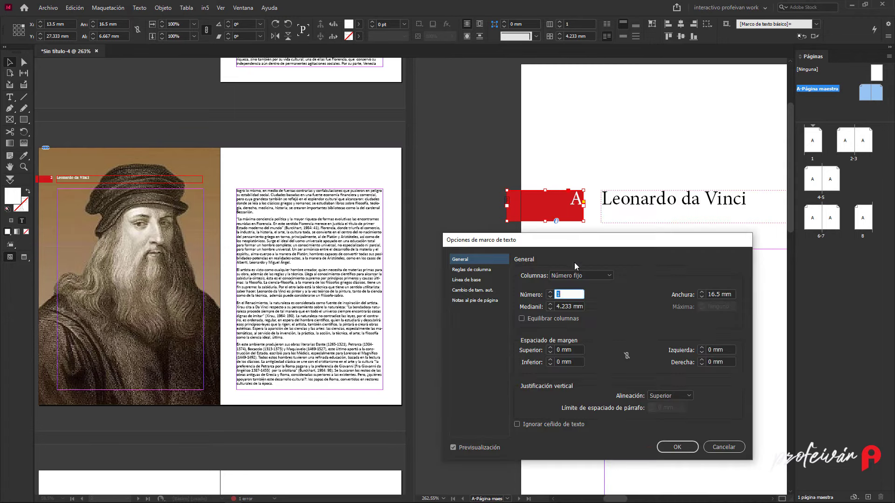
{"action": "left_click", "coordinate": [669, 396]}
{"action": "left_click", "coordinate": [666, 409]}
{"action": "left_click", "coordinate": [718, 350]}
{"action": "type", "text": "3"}
{"action": "key", "text": "Tab"}
{"action": "type", "text": "3"}
{"action": "key", "text": "Tab"}
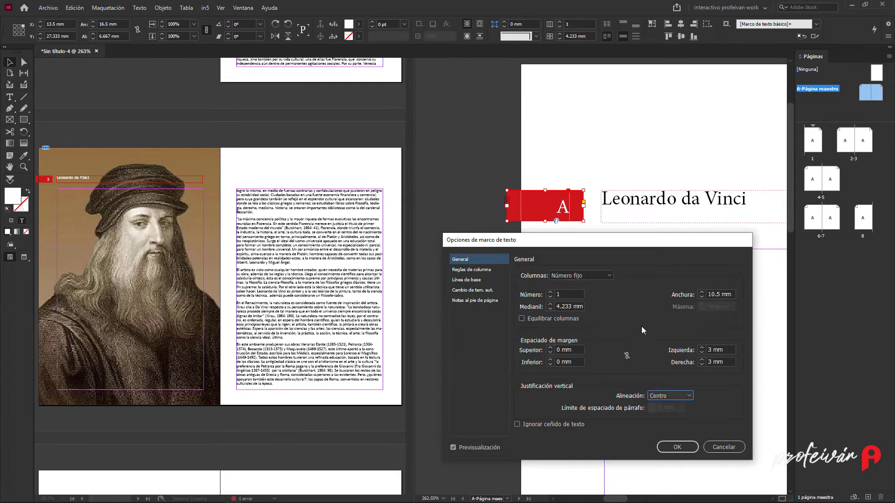
{"action": "left_click", "coordinate": [684, 446]}
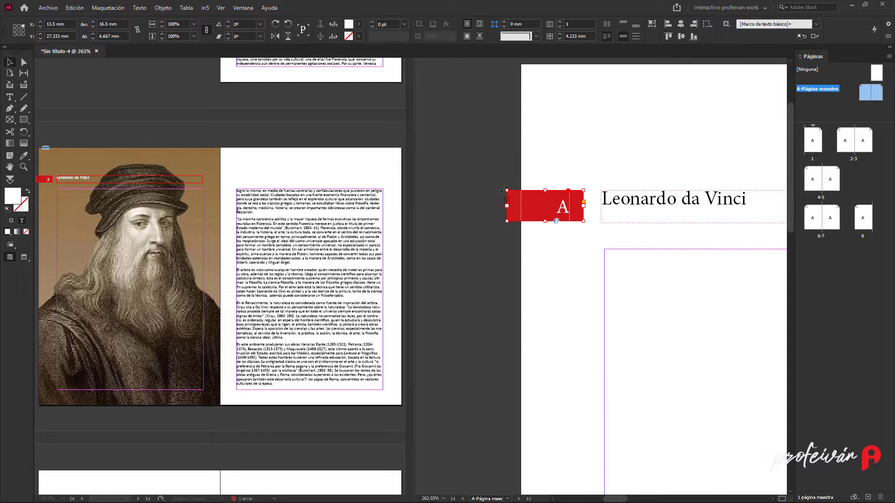
Step: Raise the red page number frame on the master to Y 25.583 mm so its marker lines up with the header text
{"action": "key", "text": "Up"}
{"action": "key", "text": "Up"}
{"action": "key", "text": "Up"}
{"action": "key", "text": "Up"}
{"action": "key", "text": "Up"}
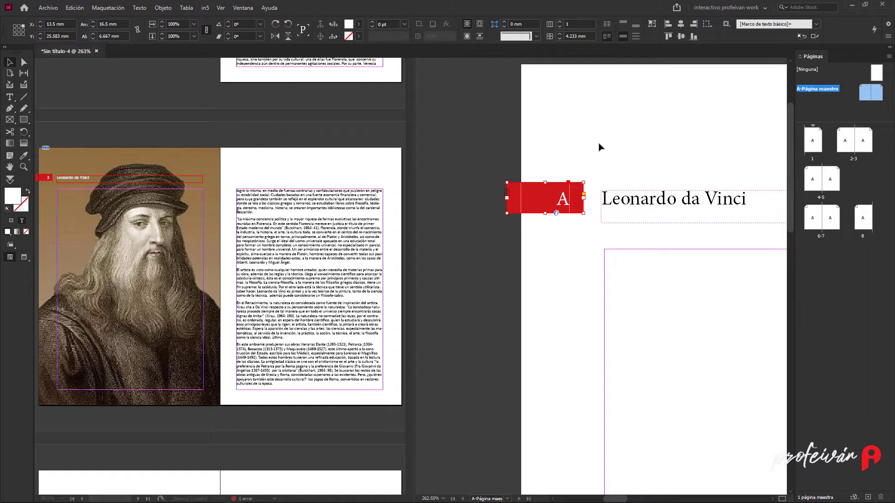
{"action": "left_click", "coordinate": [38, 149]}
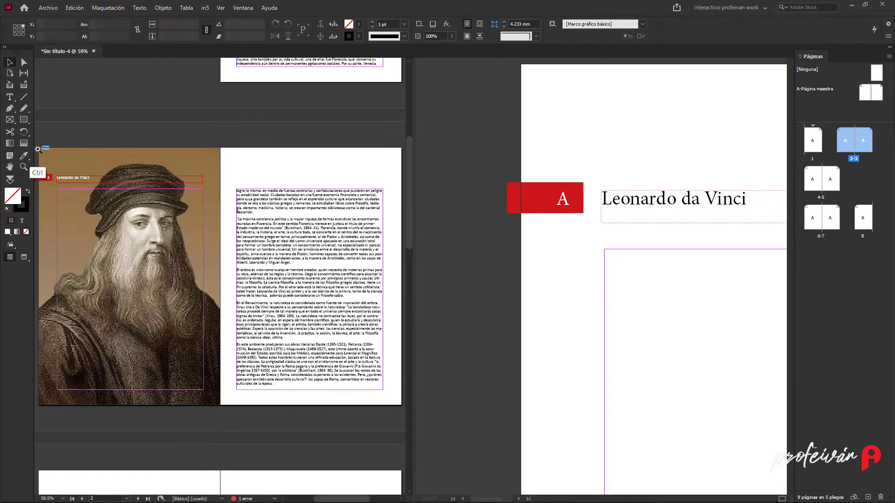
{"action": "left_click_drag", "start_coordinate": [38, 149], "coordinate": [170, 260]}
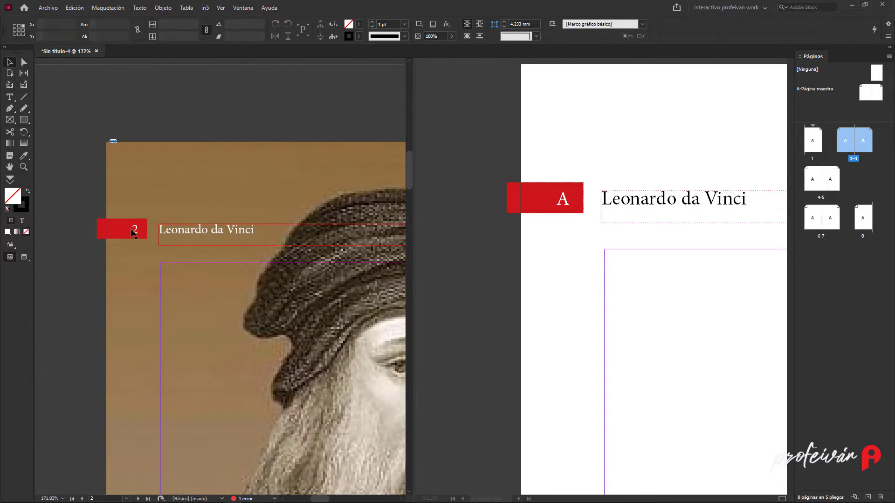
Step: Override the page number frame on page 2 and fill it with cyan C=100 M=0 Y=0 K=0
{"action": "left_click", "coordinate": [133, 233], "text": "ctrl+shift"}
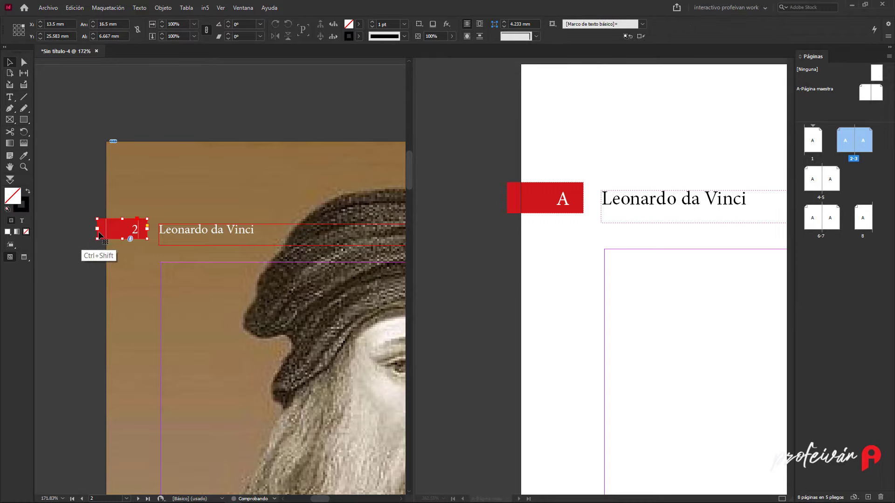
{"action": "left_click", "coordinate": [99, 236], "text": "ctrl+shift"}
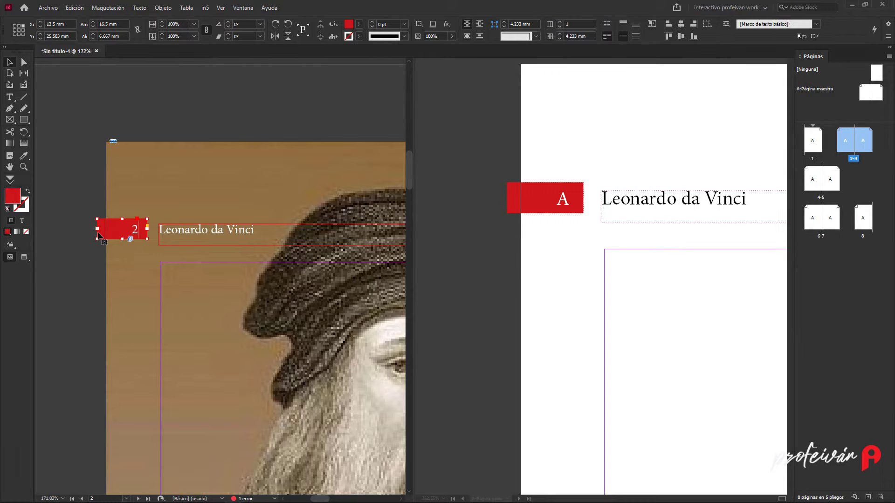
{"action": "left_click", "coordinate": [358, 24]}
{"action": "left_click", "coordinate": [276, 94]}
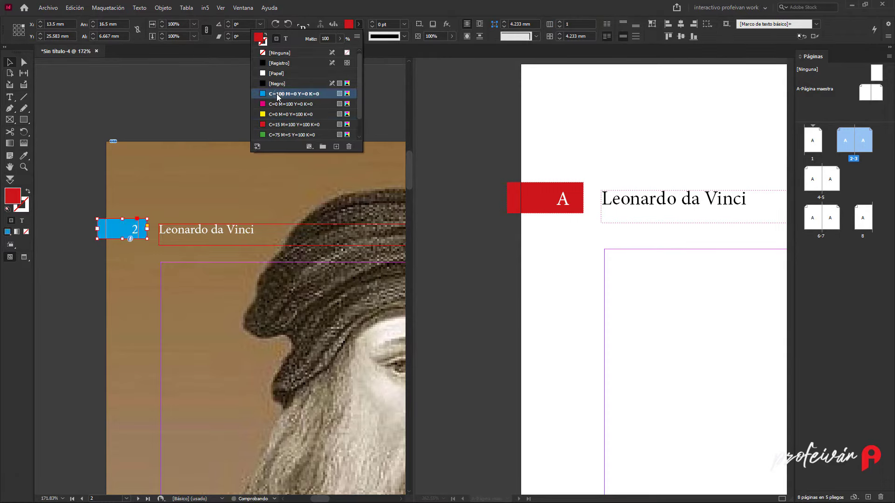
{"action": "left_click", "coordinate": [195, 90]}
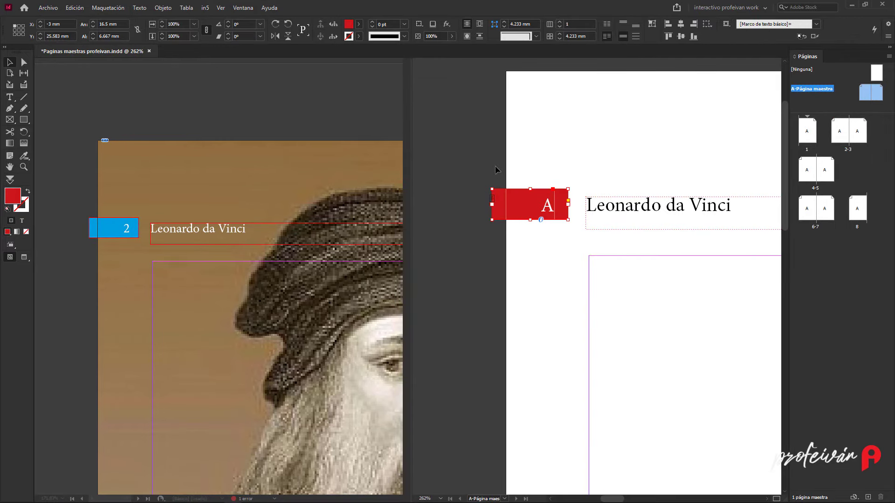
Step: Nudge the red page number frame on the master down and up to test whether the page 2 override follows
{"action": "key", "text": "shift+Down"}
{"action": "key", "text": "shift+Up"}
{"action": "key", "text": "shift+Up"}
{"action": "key", "text": "ctrl"}
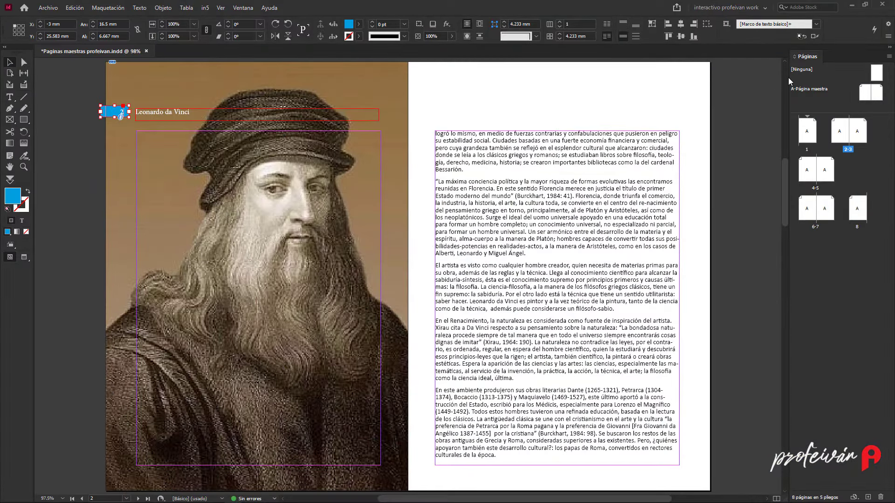
Step: Detach page 2's cyan page number frame from the master page, and test it by moving the master's red frame down to Y 36 mm
{"action": "left_click", "coordinate": [889, 56]}
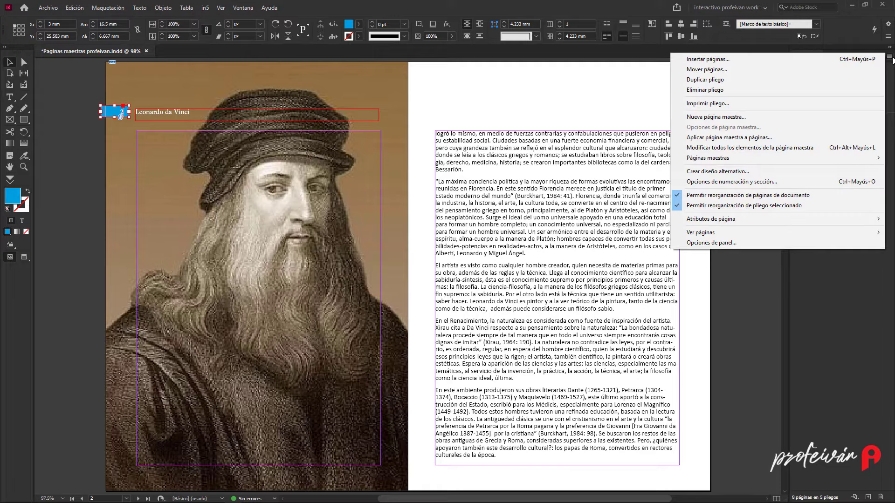
{"action": "mouse_move", "coordinate": [767, 158]}
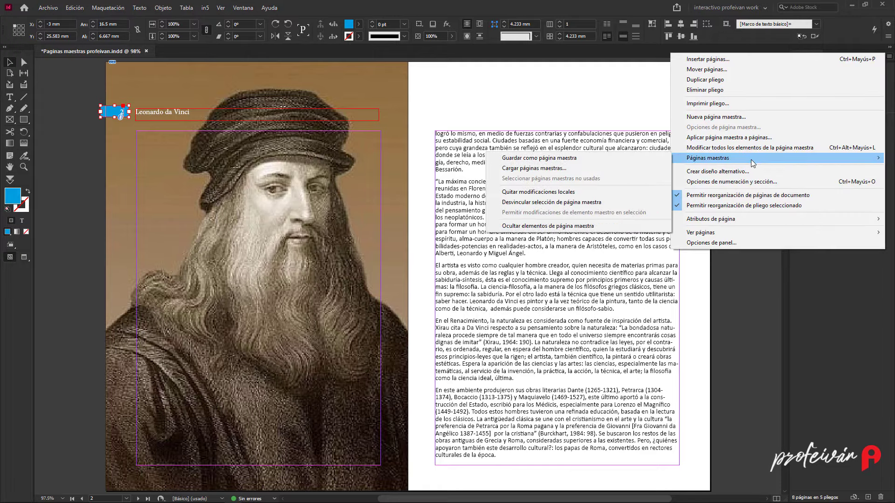
{"action": "left_click", "coordinate": [592, 201]}
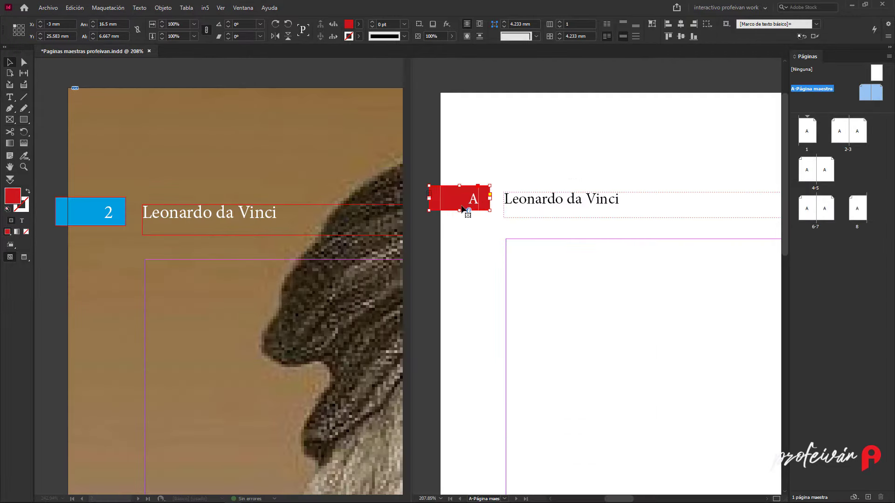
{"action": "left_click_drag", "start_coordinate": [465, 204], "coordinate": [464, 241]}
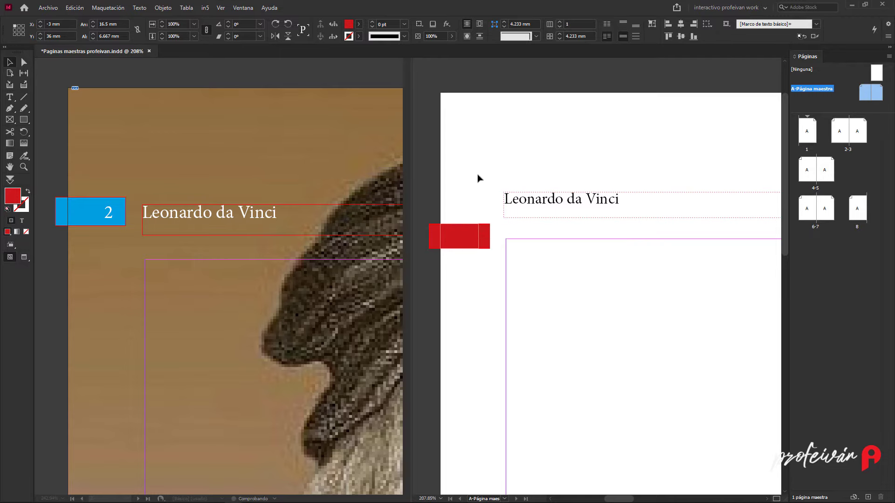
{"action": "left_click", "coordinate": [712, 126]}
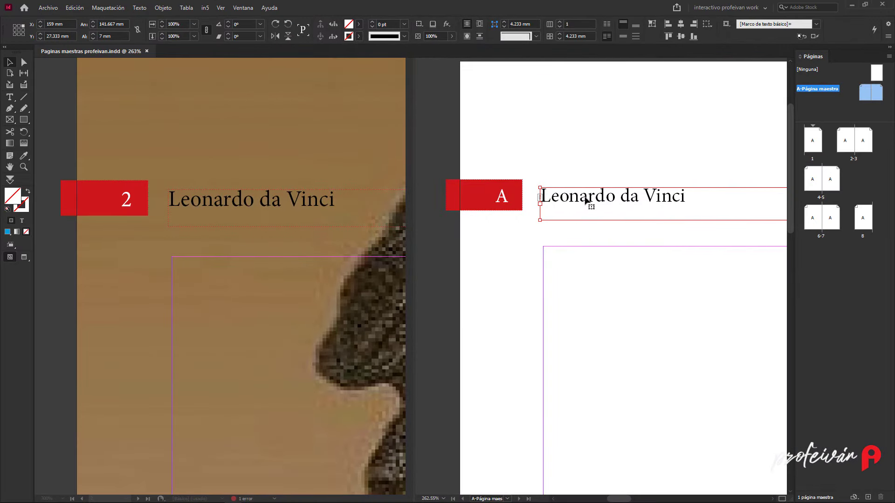
Step: Disallow overrides on the master's Leonardo da Vinci header frame and try to override that header on page 2
{"action": "left_click", "coordinate": [888, 58]}
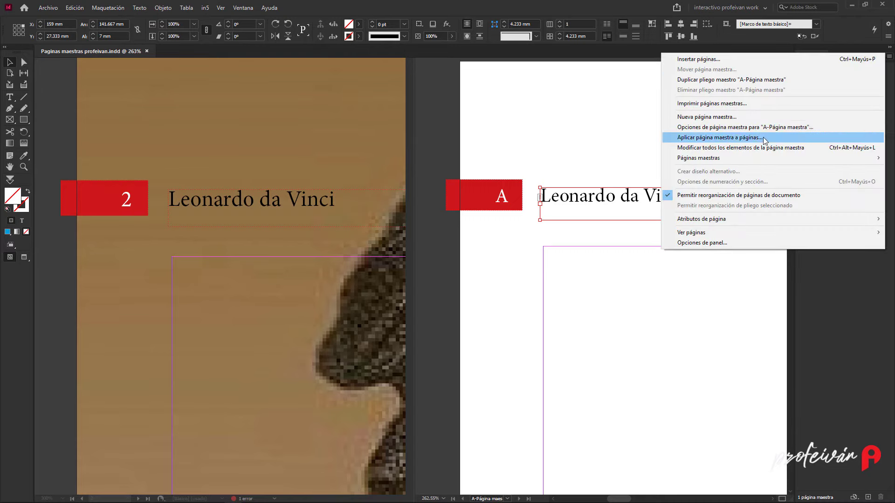
{"action": "mouse_move", "coordinate": [749, 161]}
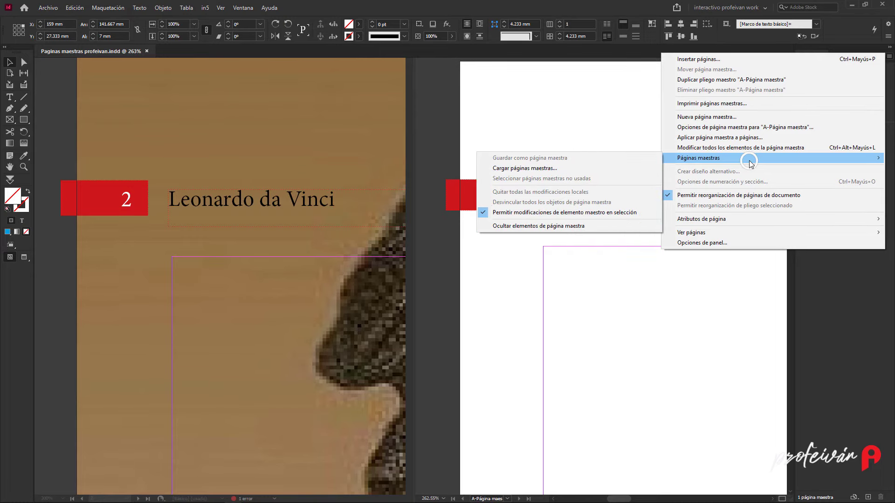
{"action": "left_click", "coordinate": [626, 214]}
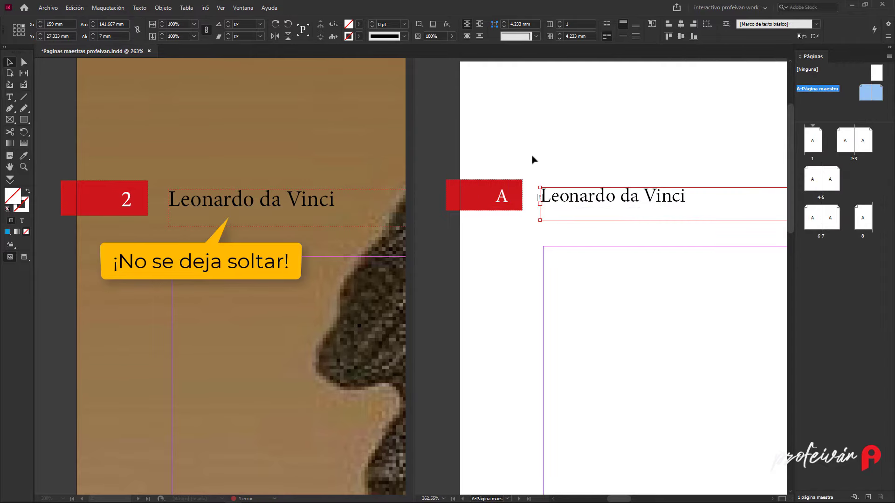
{"action": "left_click", "coordinate": [281, 210]}
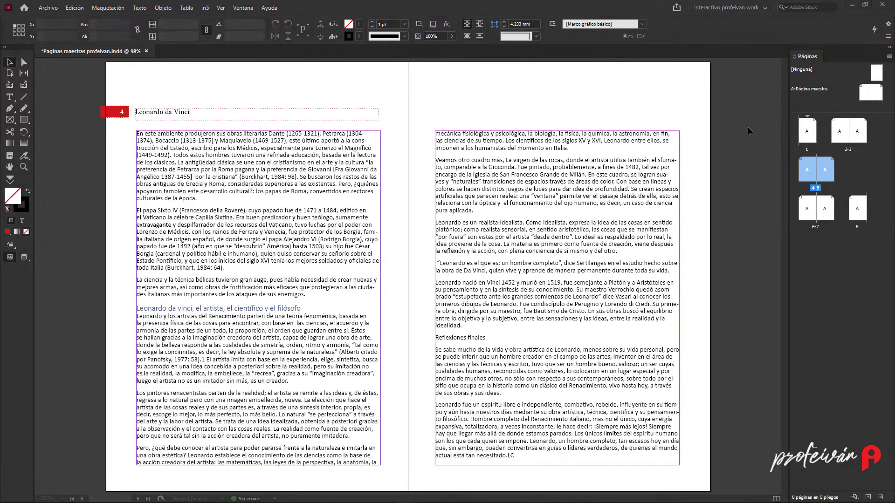
Step: Override all master items on spread 4-5 and move page 4's header and page number frames away from their master positions
{"action": "left_click", "coordinate": [889, 57]}
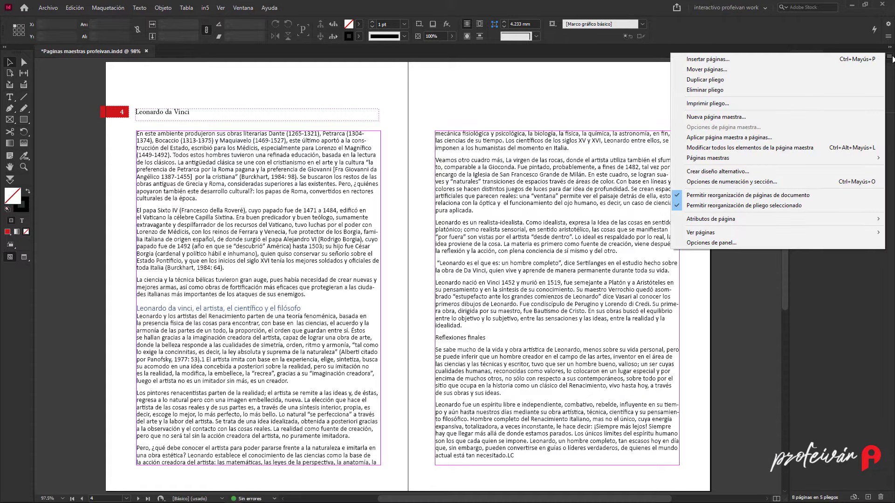
{"action": "left_click", "coordinate": [804, 148]}
{"action": "left_click_drag", "start_coordinate": [169, 117], "coordinate": [209, 97]}
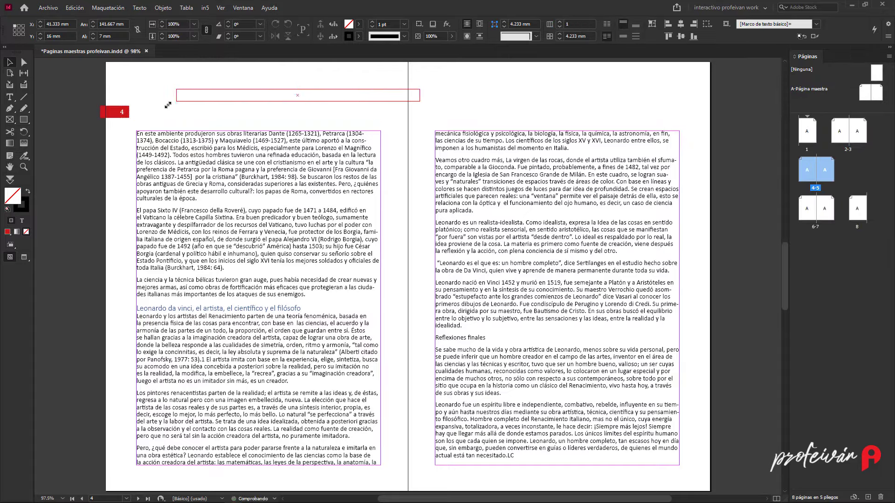
{"action": "left_click_drag", "start_coordinate": [122, 116], "coordinate": [144, 100]}
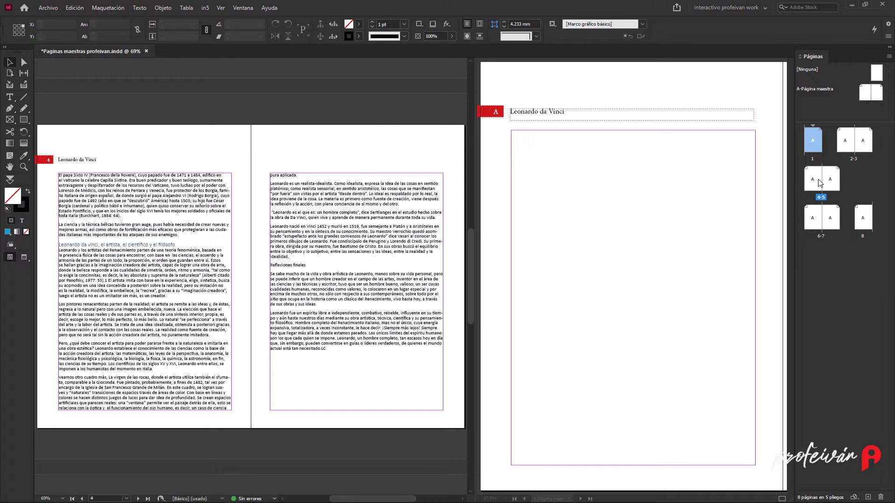
Step: Select spread 4-5 and open the master page commands available for it
{"action": "left_click", "coordinate": [820, 183]}
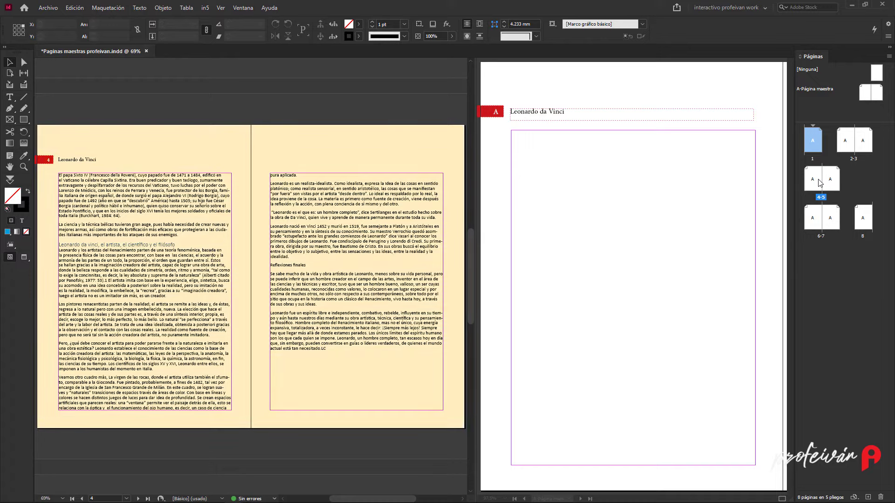
{"action": "left_click", "coordinate": [821, 199]}
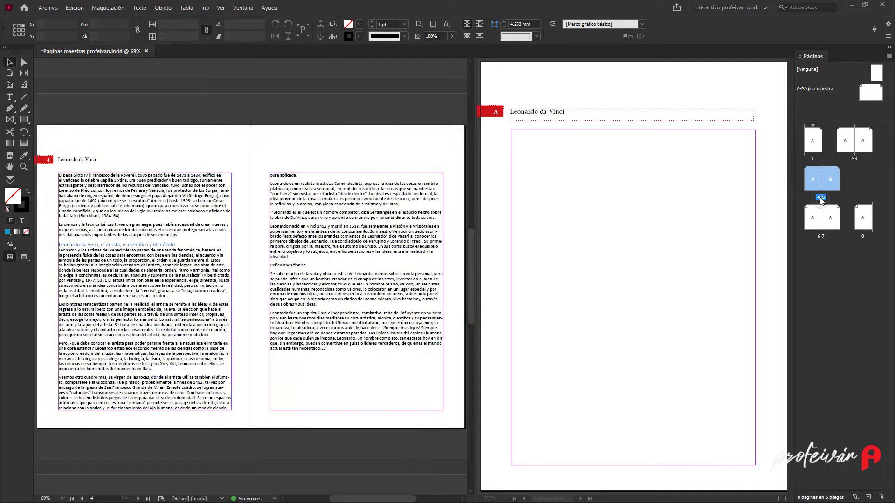
{"action": "left_click", "coordinate": [889, 58]}
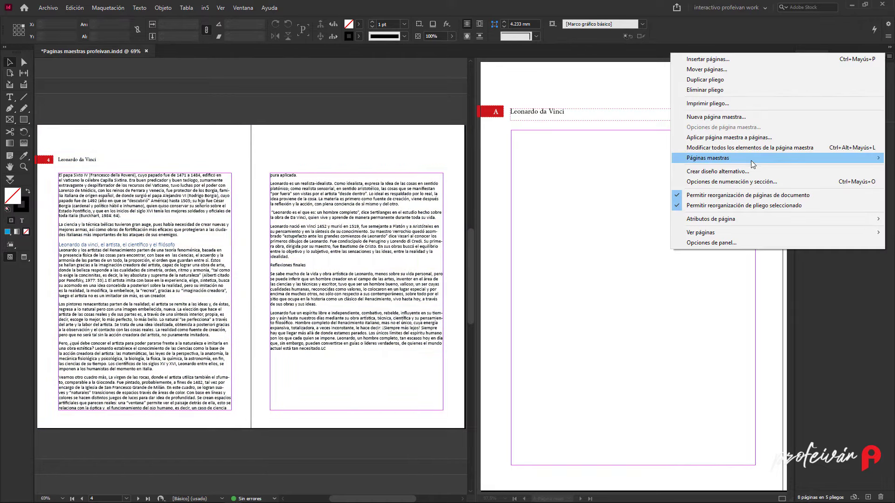
{"action": "mouse_move", "coordinate": [750, 160]}
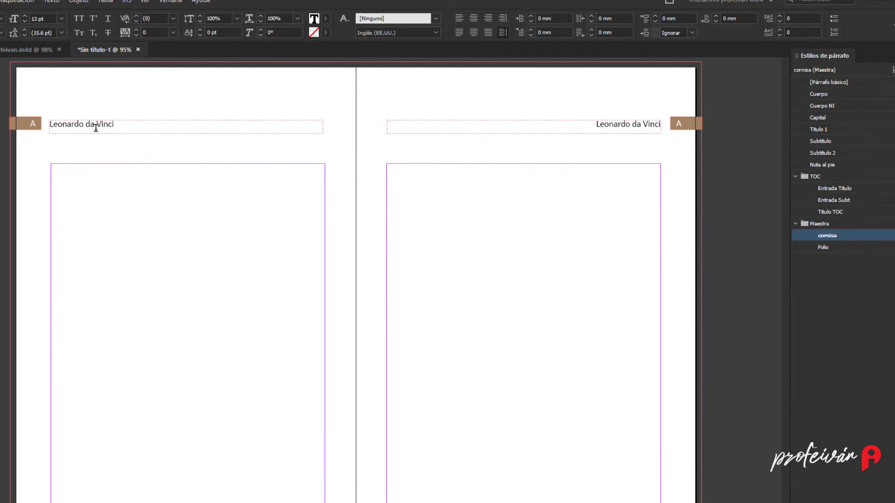
Step: In the Sin título-1 document, select the master's header text and page number marker to examine their paragraph styles
{"action": "left_click_drag", "start_coordinate": [76, 125], "coordinate": [116, 125]}
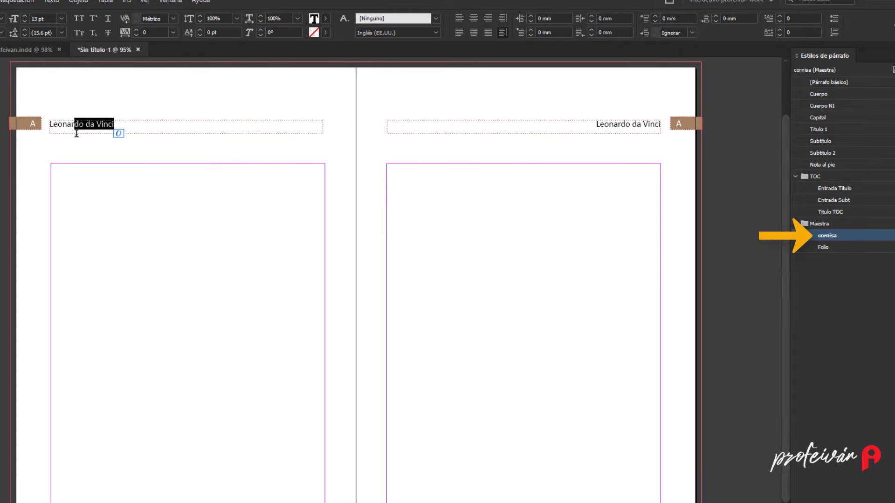
{"action": "left_click", "coordinate": [32, 122]}
{"action": "double_click", "coordinate": [32, 123]}
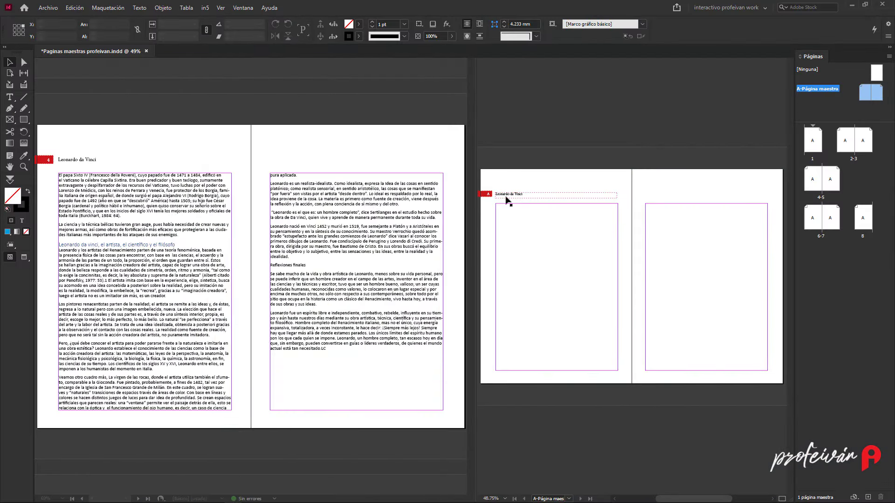
Step: Duplicate the master's Leonardo da Vinci header frame and red page number frame onto the facing right-hand page, placed at its margin and outer edge
{"action": "left_click", "coordinate": [509, 196]}
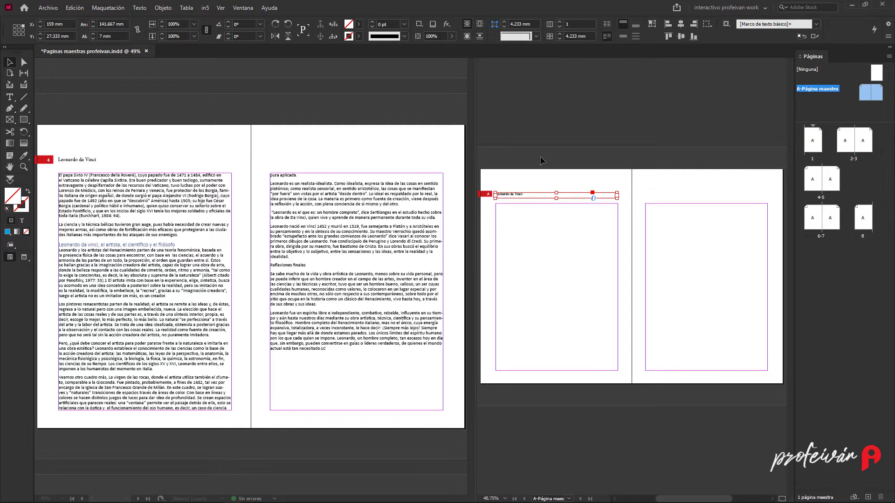
{"action": "key", "text": "ctrl+alt"}
{"action": "key", "text": "alt"}
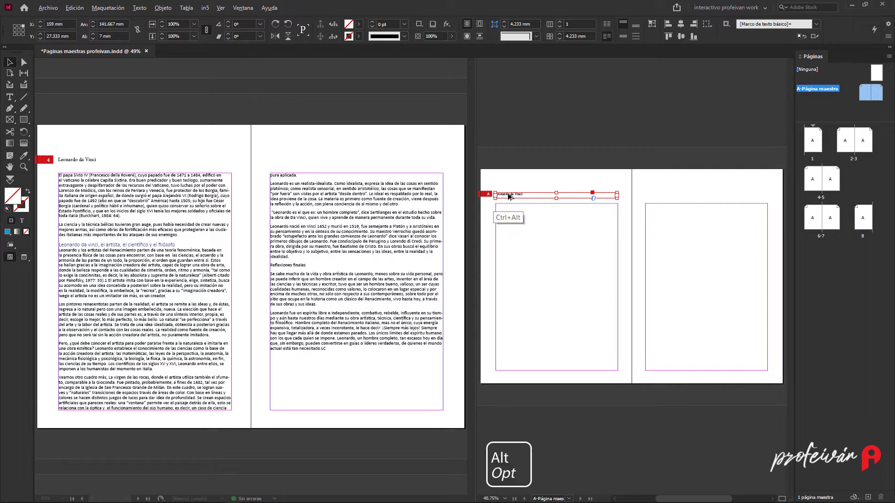
{"action": "left_click_drag", "start_coordinate": [511, 195], "coordinate": [660, 195]}
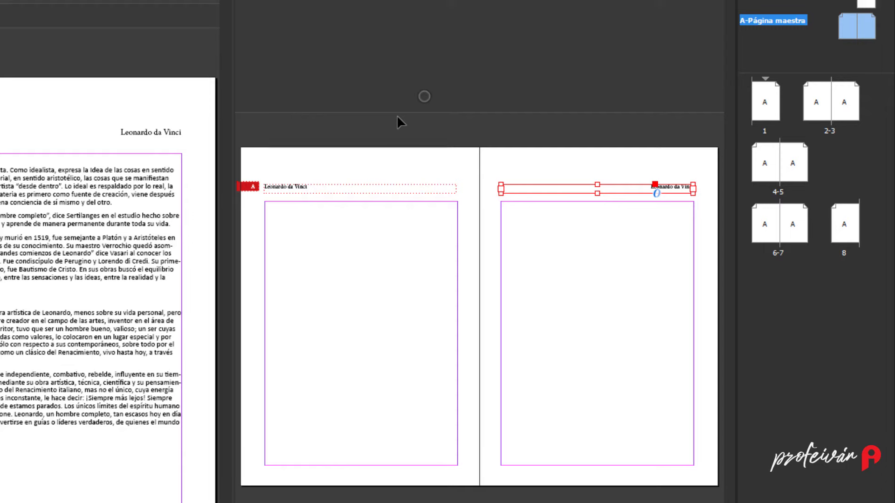
{"action": "left_click", "coordinate": [397, 117]}
{"action": "left_click_drag", "start_coordinate": [246, 186], "coordinate": [709, 196]}
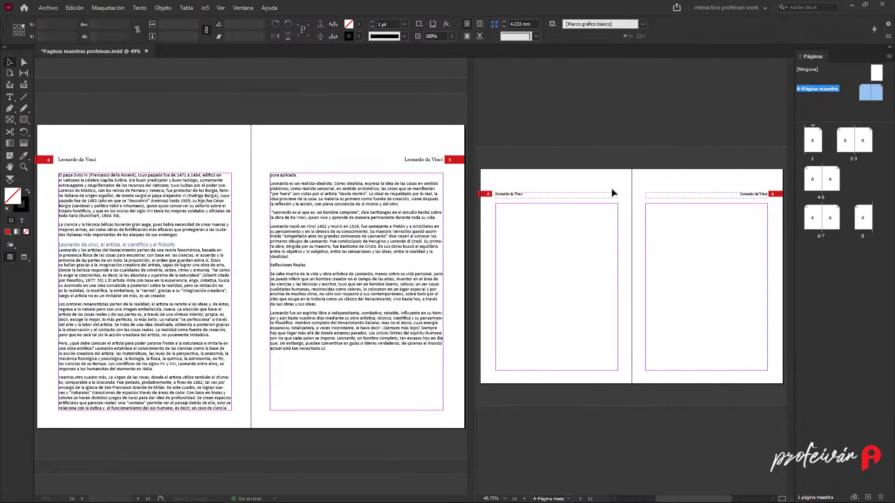
Step: Review the headers and page numbers across the document pages, with the A-Página maestra spread beside them in a split view
{"action": "left_click", "coordinate": [782, 498]}
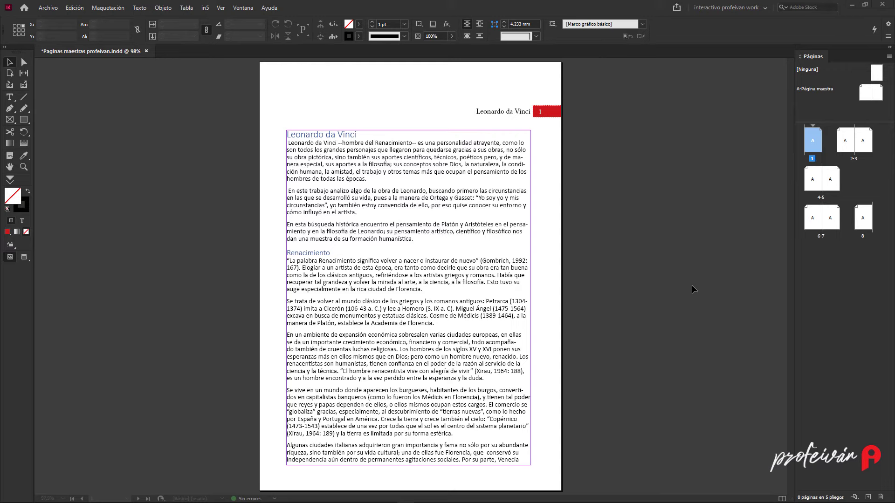
{"action": "left_click", "coordinate": [781, 498]}
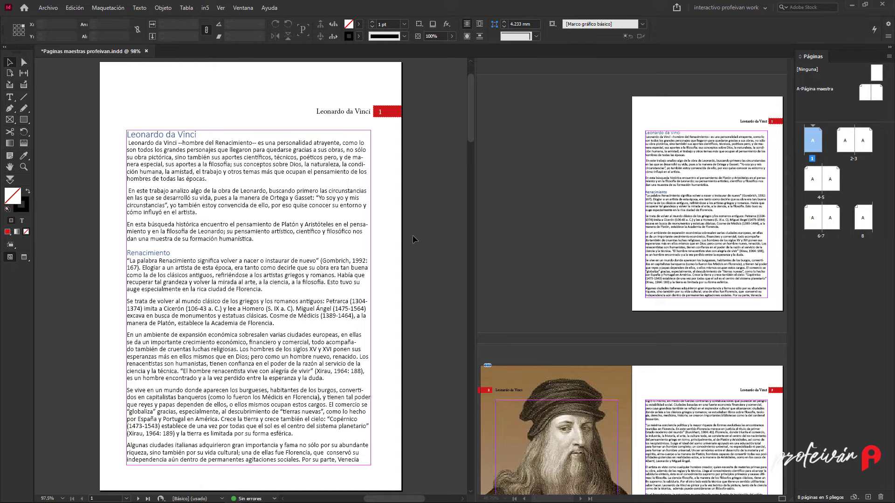
{"action": "double_click", "coordinate": [816, 92]}
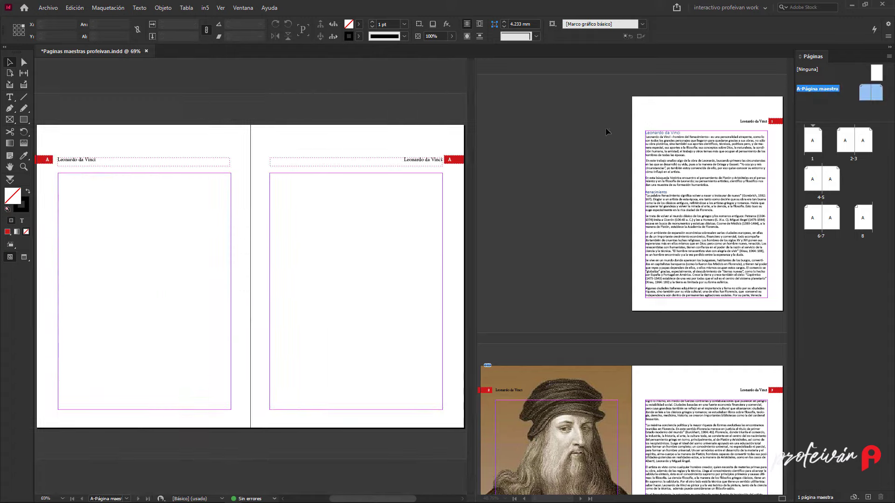
{"action": "left_click", "coordinate": [607, 133]}
{"action": "scroll", "coordinate": [629, 280], "scroll_direction": "down", "scroll_amount": 4}
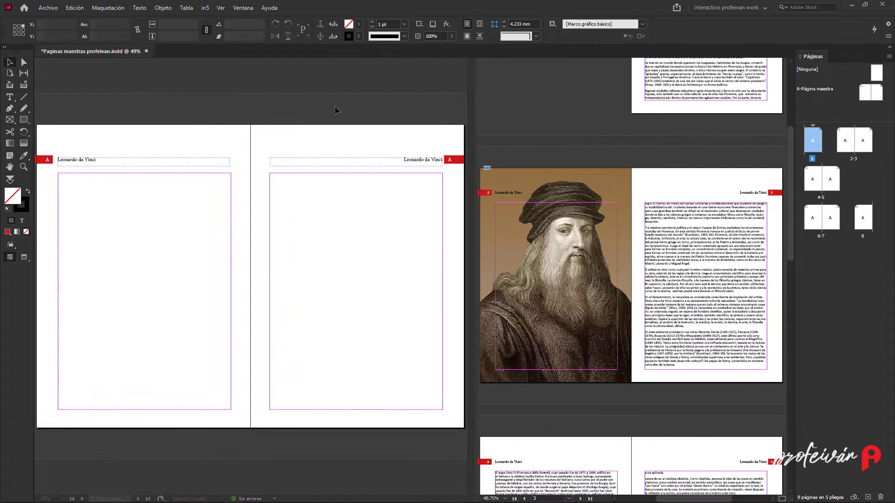
{"action": "scroll", "coordinate": [334, 109], "scroll_direction": "down", "scroll_amount": 4}
{"action": "left_click", "coordinate": [294, 118]}
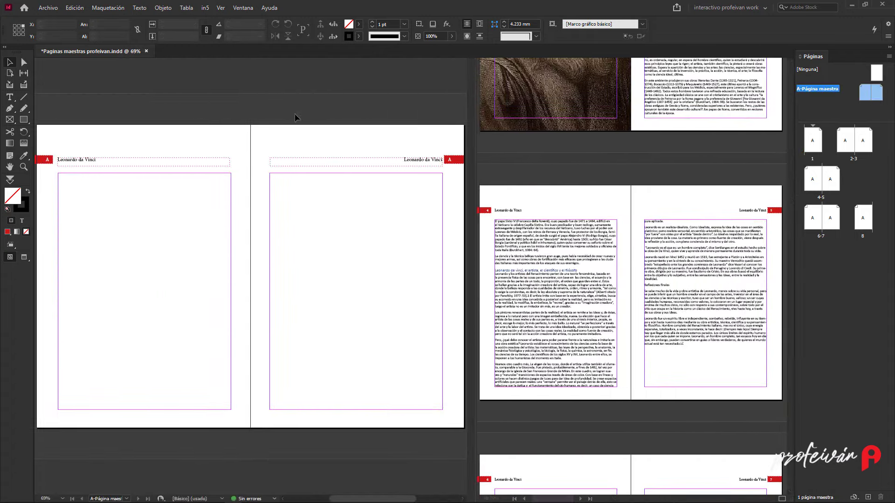
Step: Set the master spread's top margin to 50 mm and enable Ajustar diseño with the preview on
{"action": "left_click", "coordinate": [107, 7]}
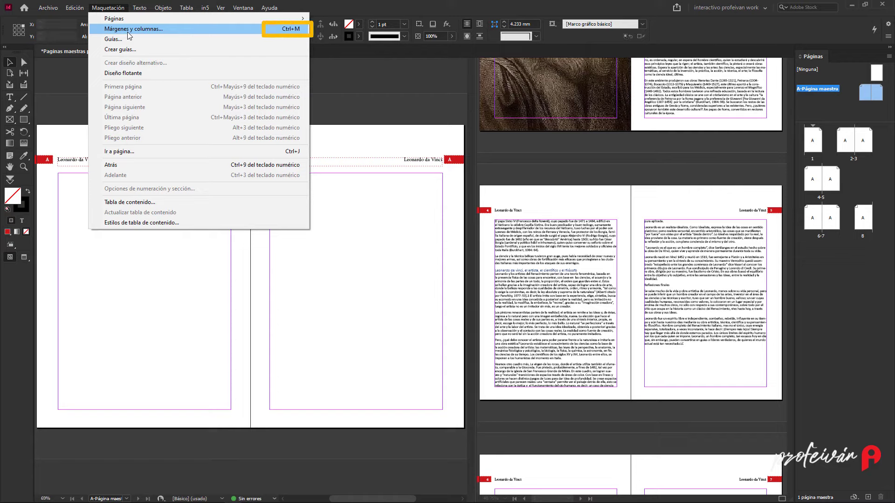
{"action": "left_click", "coordinate": [129, 30]}
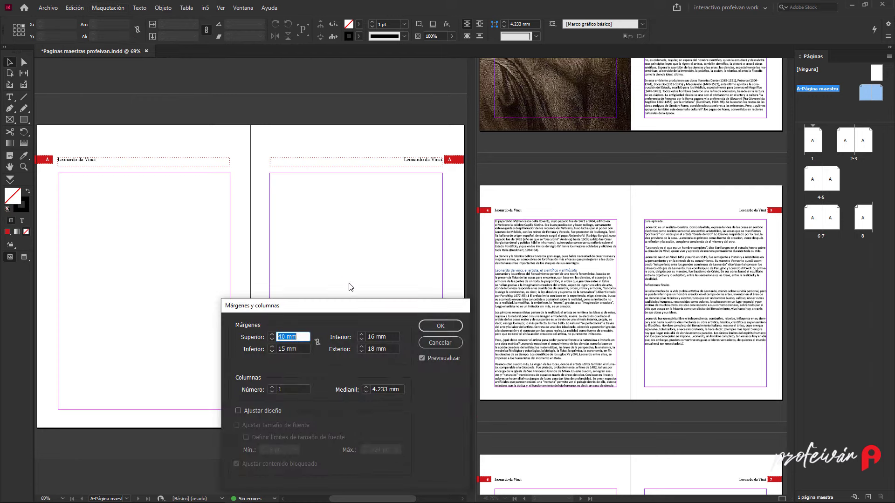
{"action": "type", "text": "50"}
{"action": "key", "text": "Tab"}
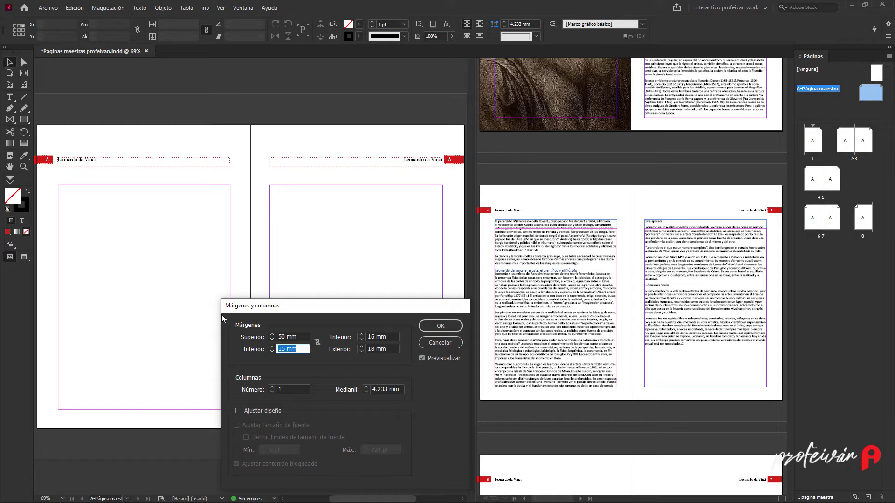
{"action": "left_click", "coordinate": [258, 411]}
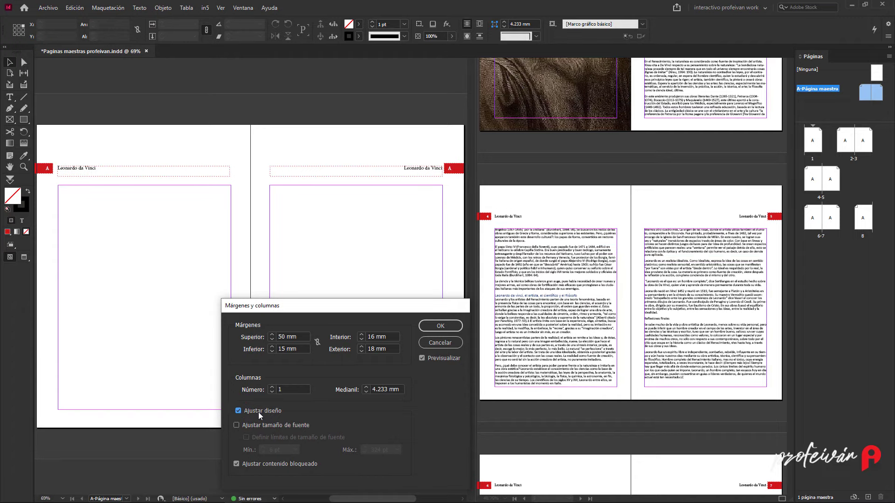